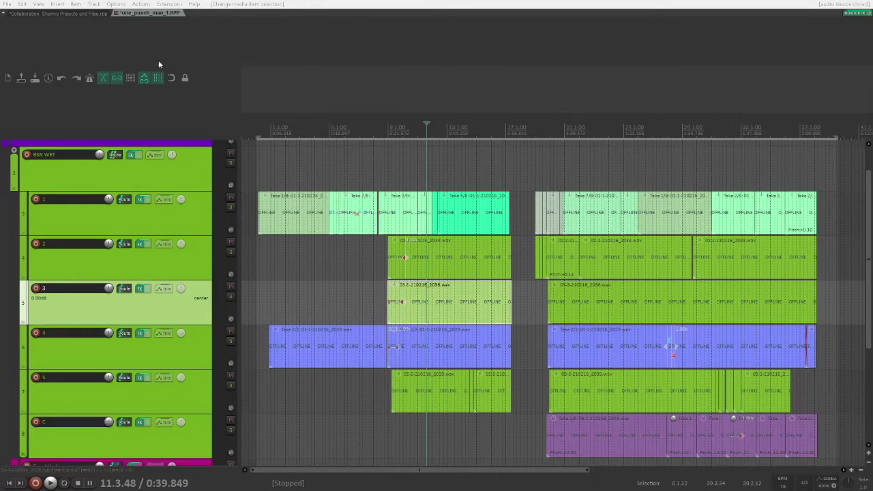
# - On the Project Settings Media page, set the media save path to 'Audio File' and browse for its folder
pyautogui.click(6, 4)
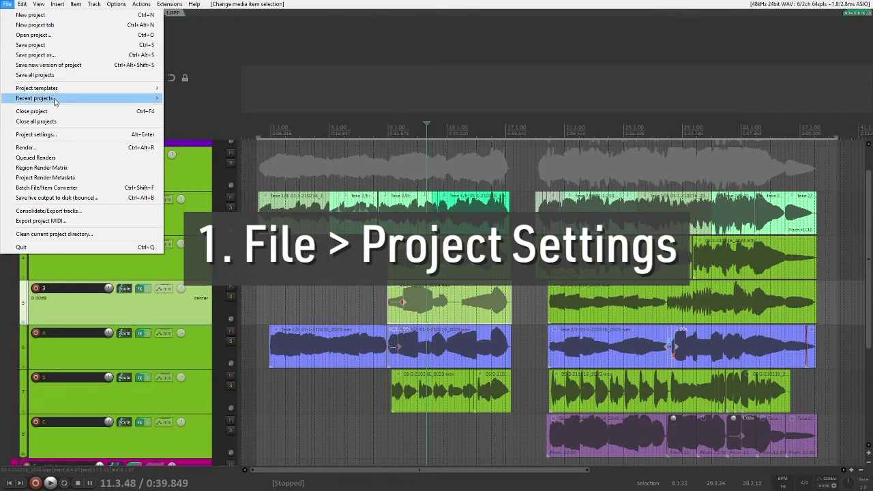
pyautogui.click(36, 135)
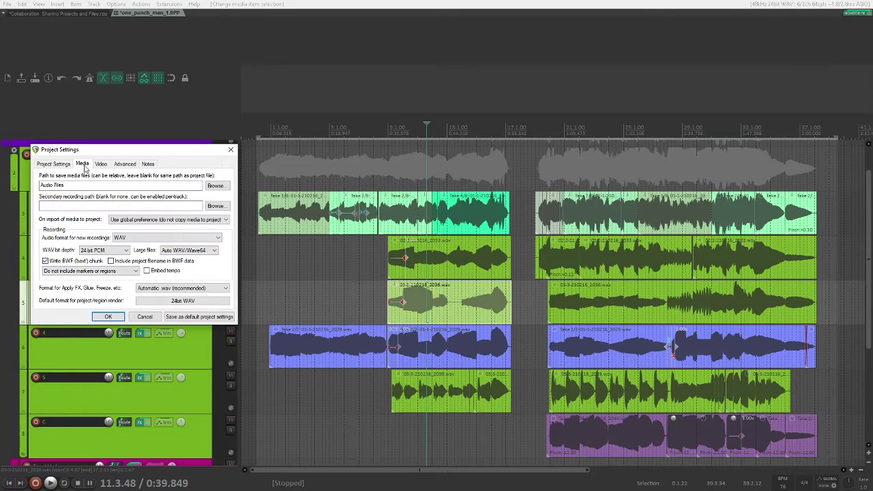
pyautogui.moveTo(81, 187); pyautogui.dragTo(36, 186)
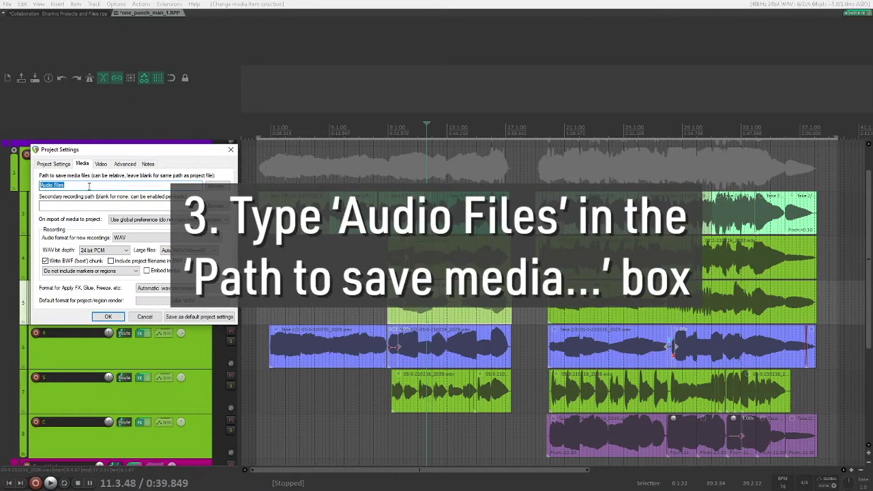
pyautogui.write('Audio File')
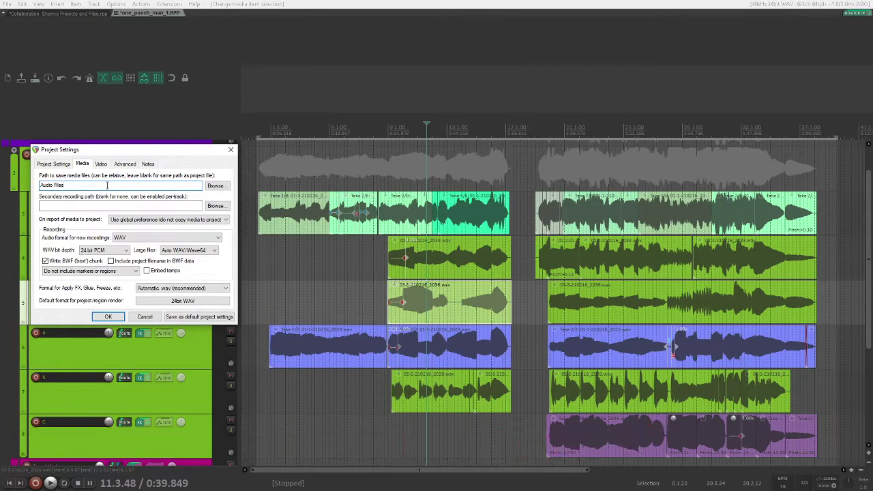
pyautogui.click(215, 185)
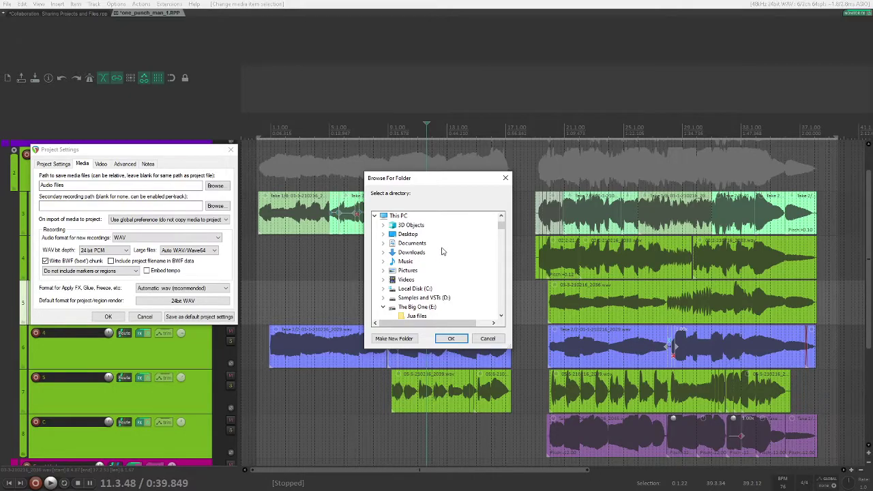
# - Dismiss the Browse For Folder dialog unchanged and return to the media path field
pyautogui.click(505, 178)
pyautogui.click(89, 188)
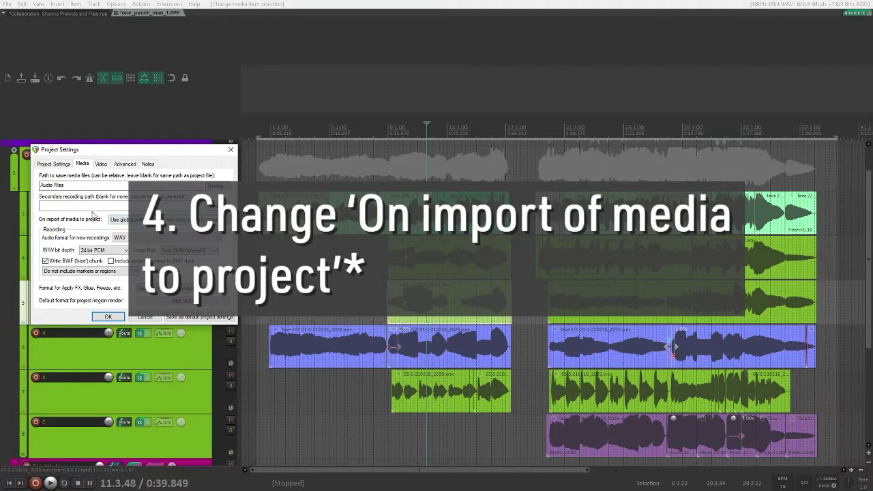
# - Set media import to 'Copy media to project path' and save as default project settings
pyautogui.click(116, 219)
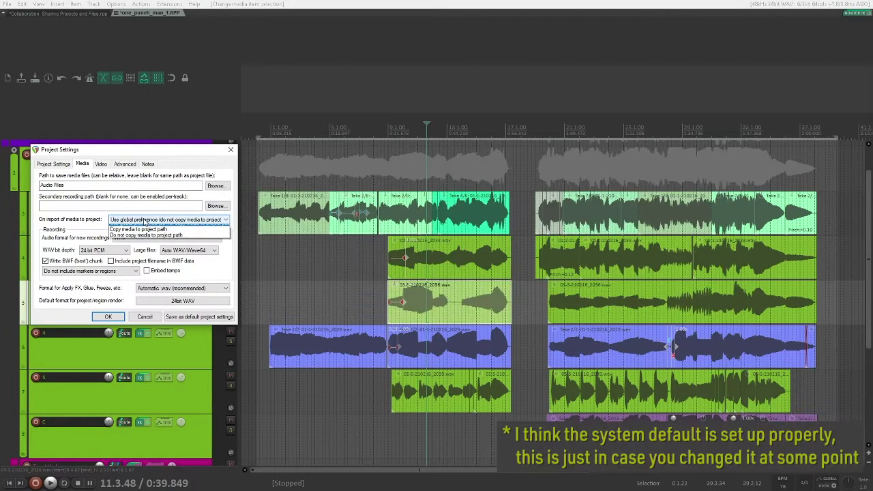
pyautogui.click(150, 235)
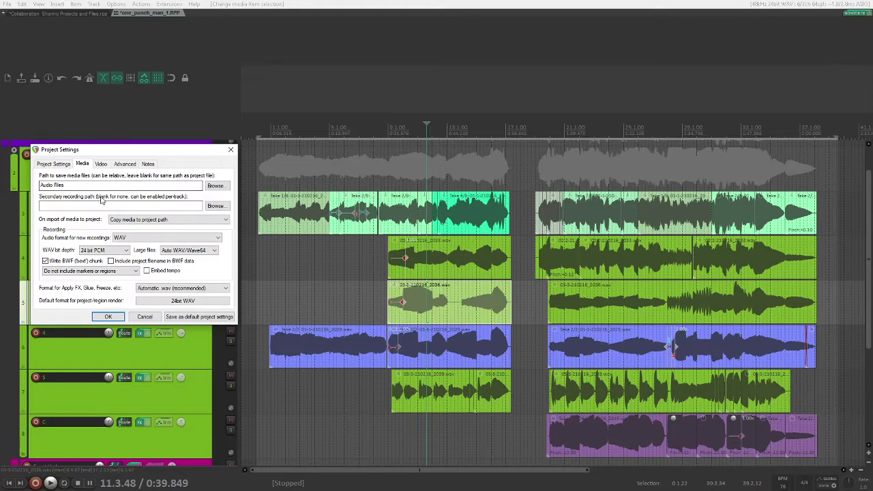
pyautogui.click(198, 317)
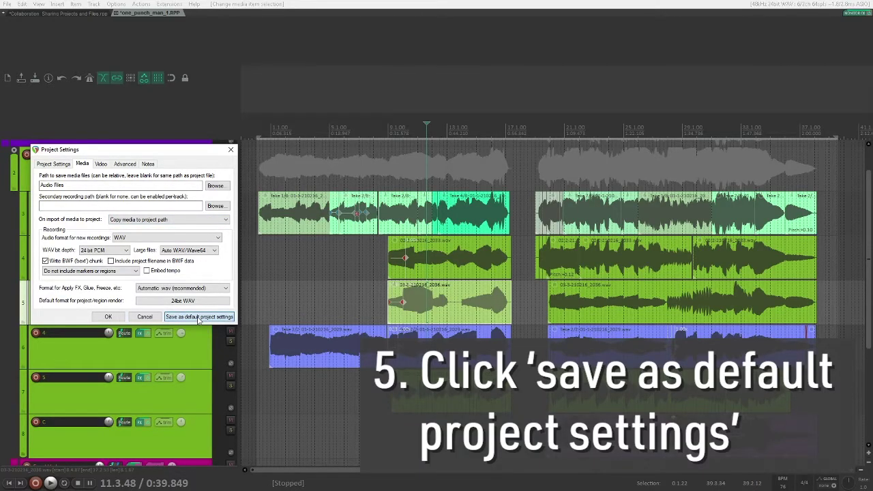
pyautogui.click(199, 317)
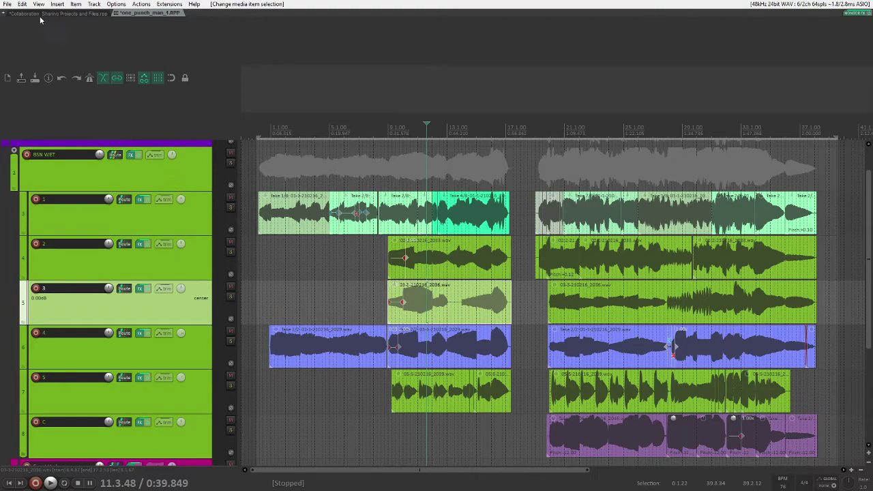
# - Create a new empty project, cancel saving it, and switch back to the one_punch_man_1 tab
pyautogui.click(8, 4)
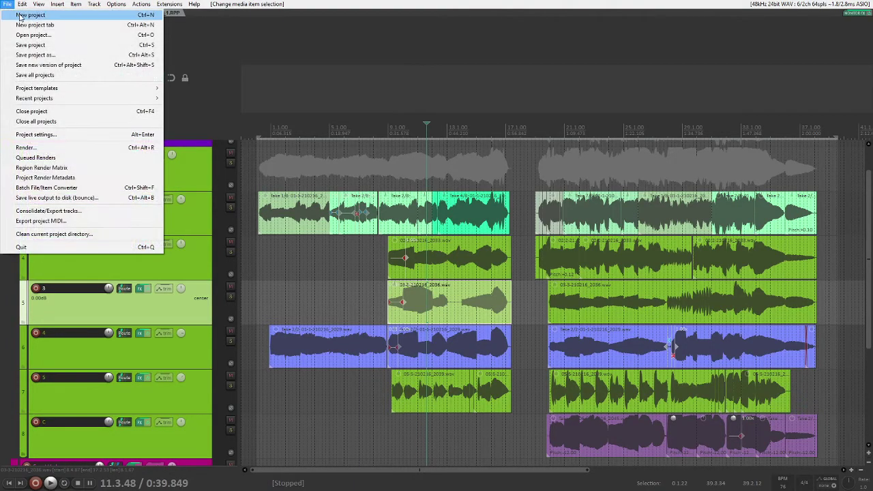
pyautogui.click(20, 15)
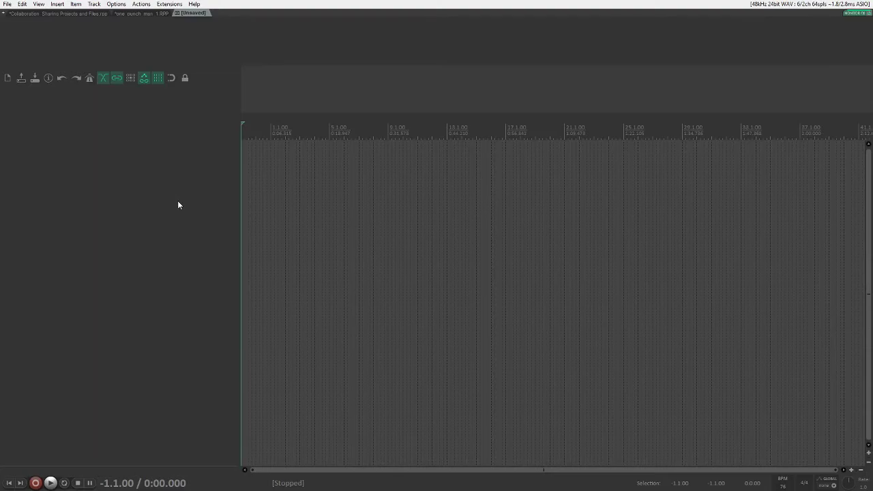
pyautogui.click(7, 4)
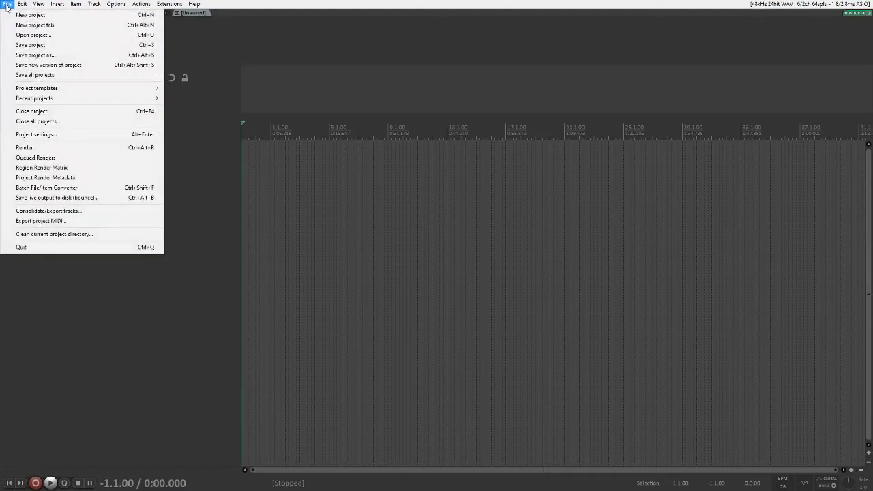
pyautogui.click(35, 46)
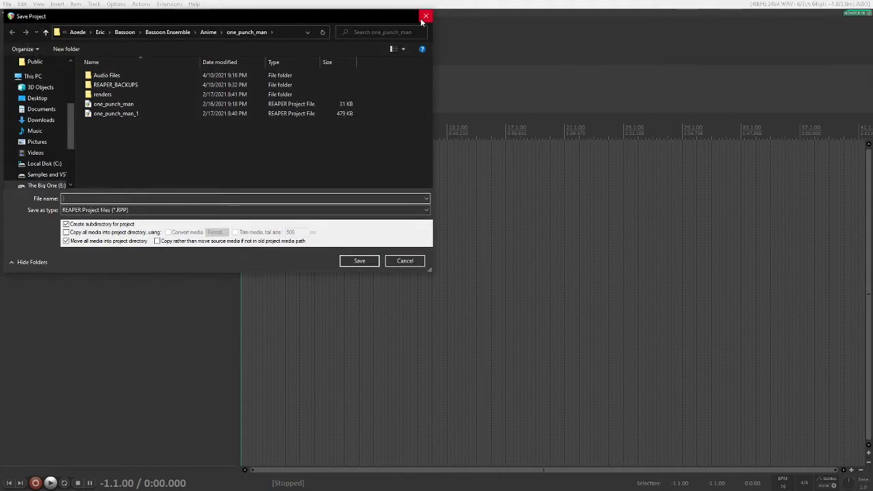
pyautogui.click(425, 16)
pyautogui.click(135, 14)
pyautogui.click(6, 4)
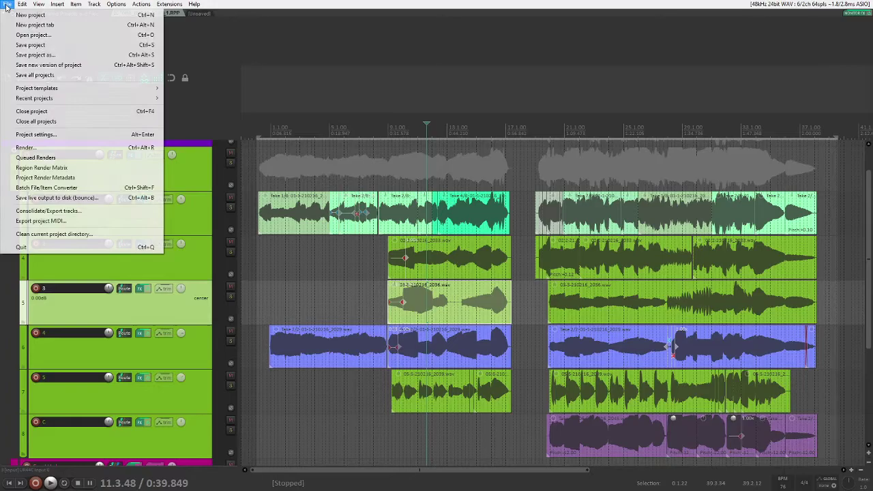
# - In Save Project As, enable 'Create subdirectory' and 'Copy all media into project directory', with move options off
pyautogui.click(33, 56)
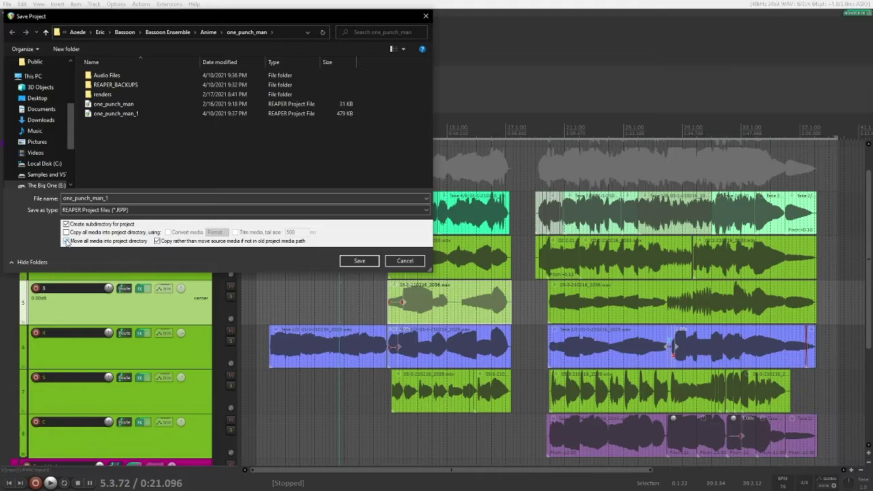
pyautogui.click(67, 241)
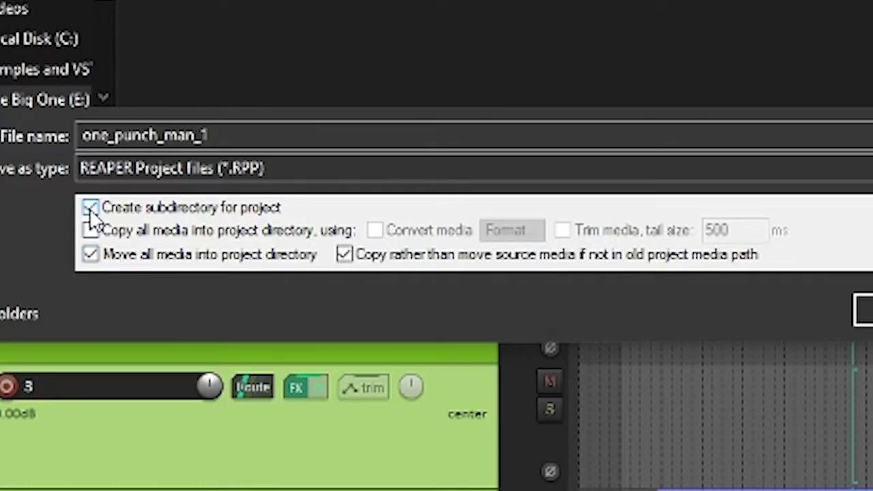
pyautogui.click(90, 254)
pyautogui.click(91, 230)
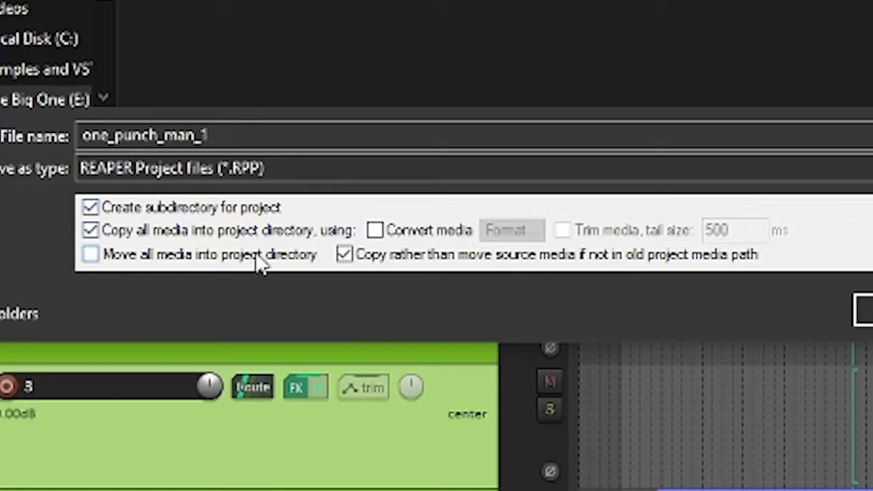
pyautogui.click(345, 254)
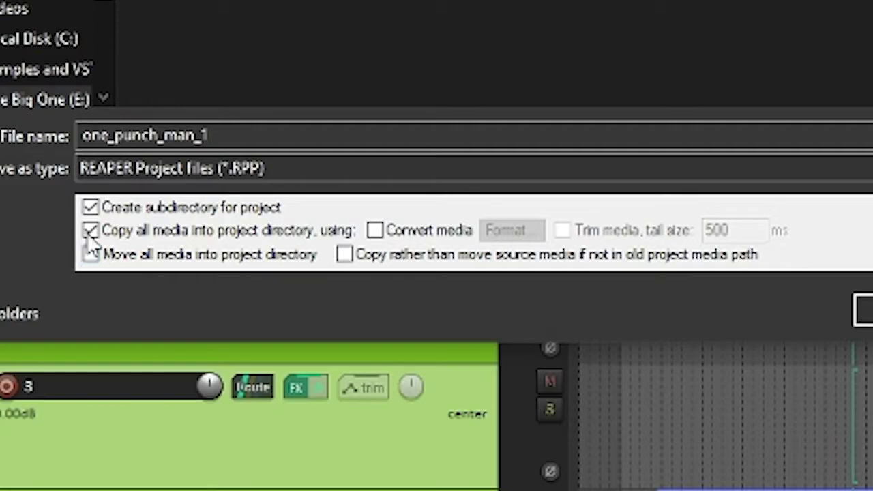
pyautogui.click(91, 208)
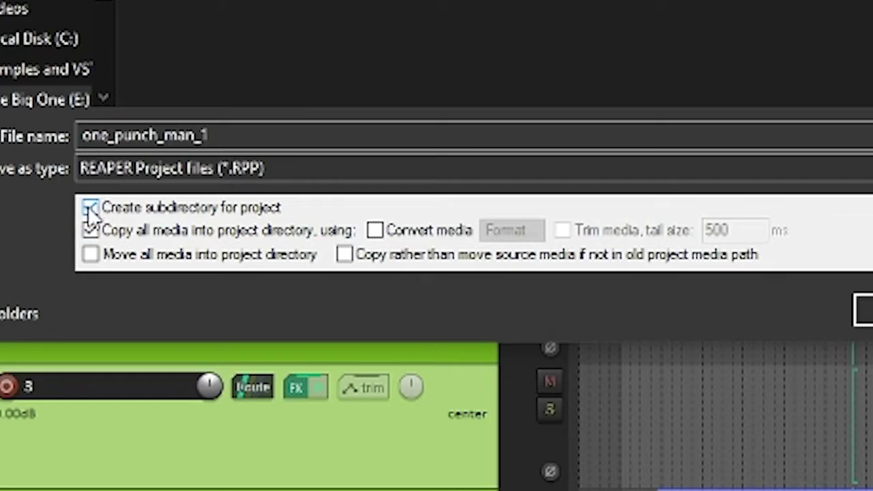
pyautogui.click(90, 209)
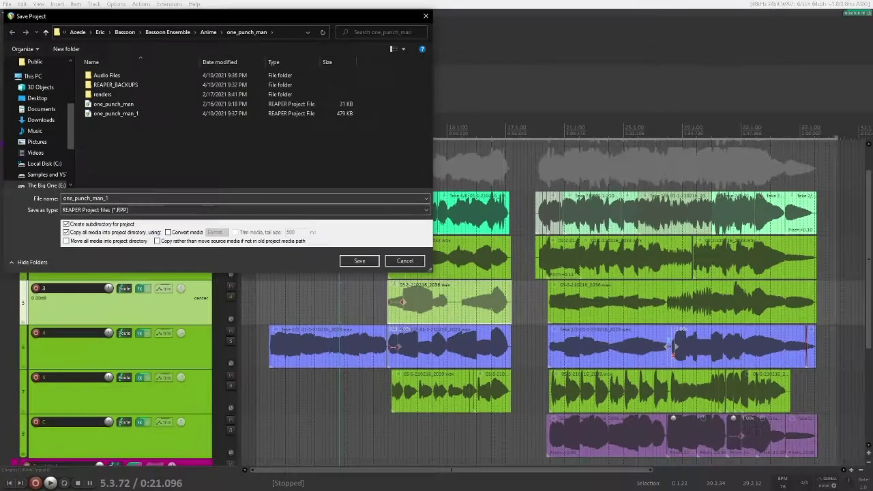
# - Save the project as one_punch_man_COLLAB in the Anime folder
pyautogui.moveTo(648, 0); pyautogui.dragTo(669, 82)
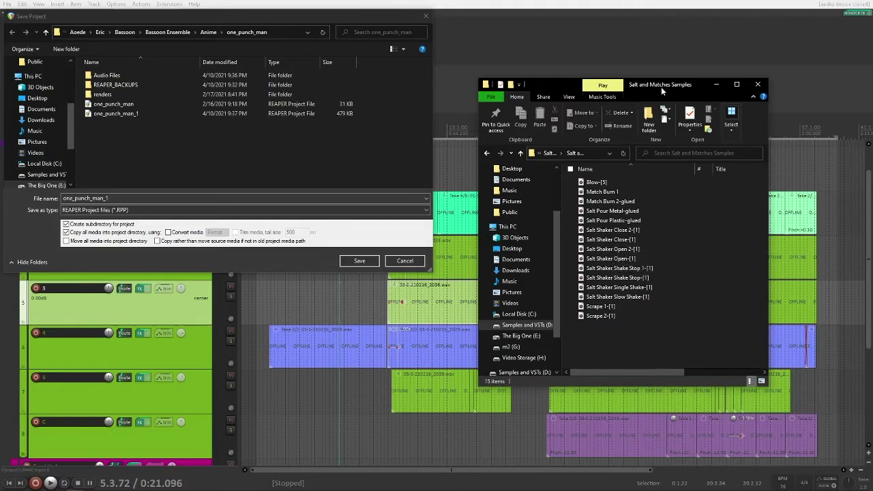
pyautogui.moveTo(661, 86); pyautogui.dragTo(635, 0)
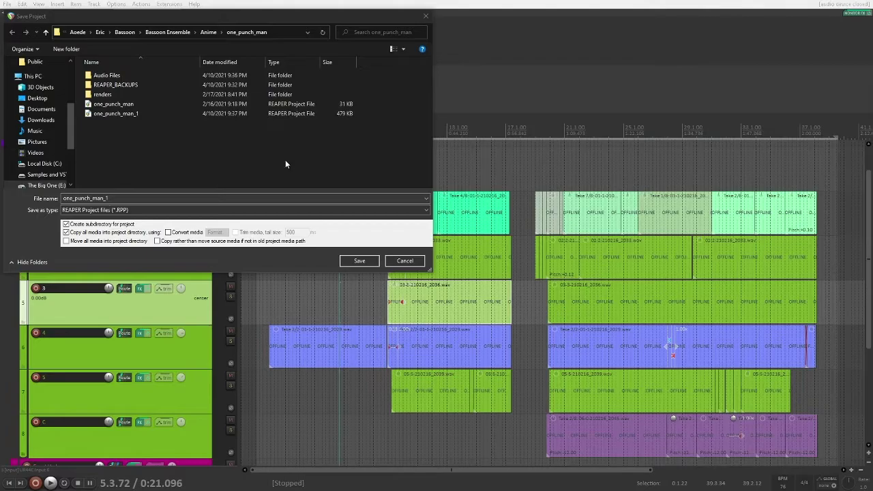
pyautogui.click(130, 197)
pyautogui.press('BackSpace')
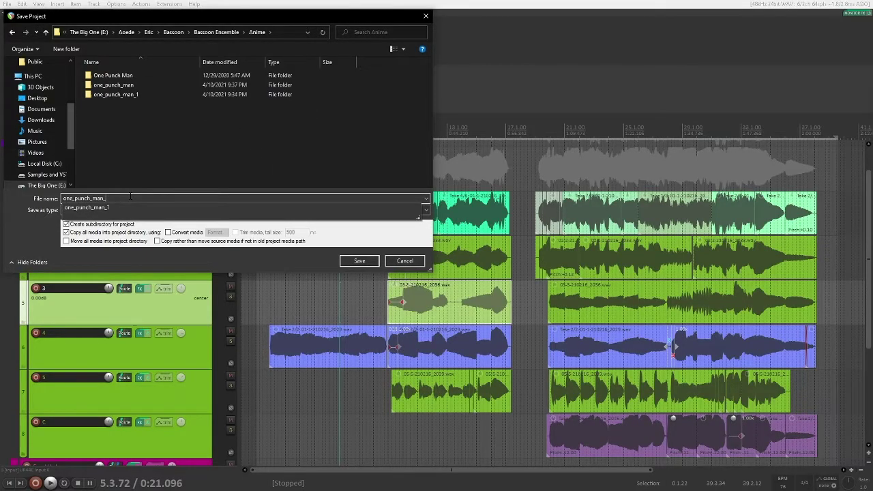
pyautogui.write('COLLAB')
pyautogui.press('Return')
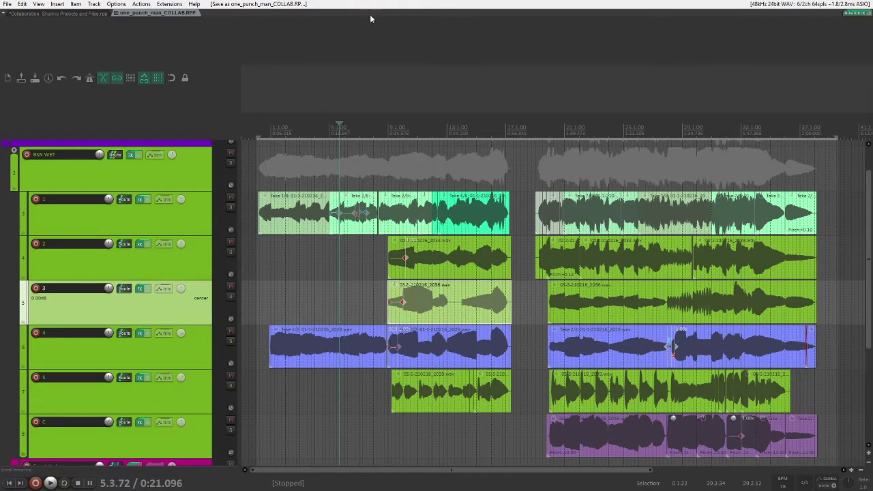
pyautogui.hotkey('alt', 'Tab')
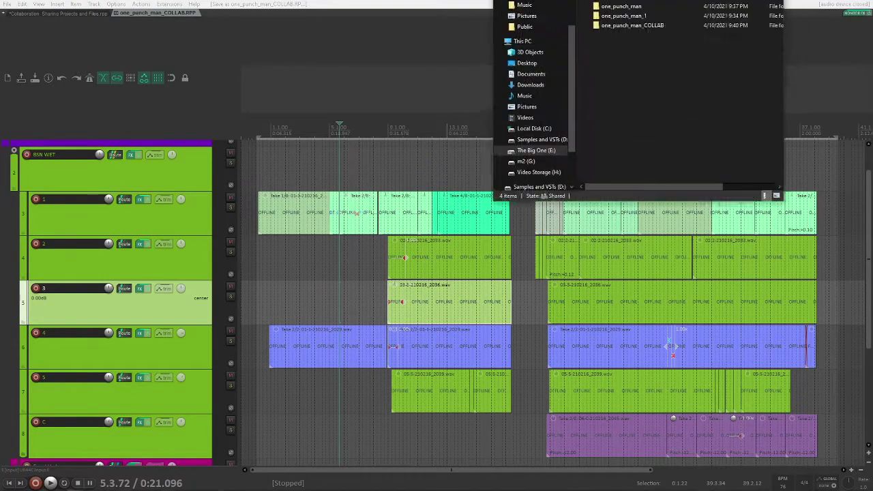
# - In Explorer, open one_punch_man_COLLAB's Audio Files folder and widen the Name column
pyautogui.moveTo(630, 0); pyautogui.dragTo(375, 101)
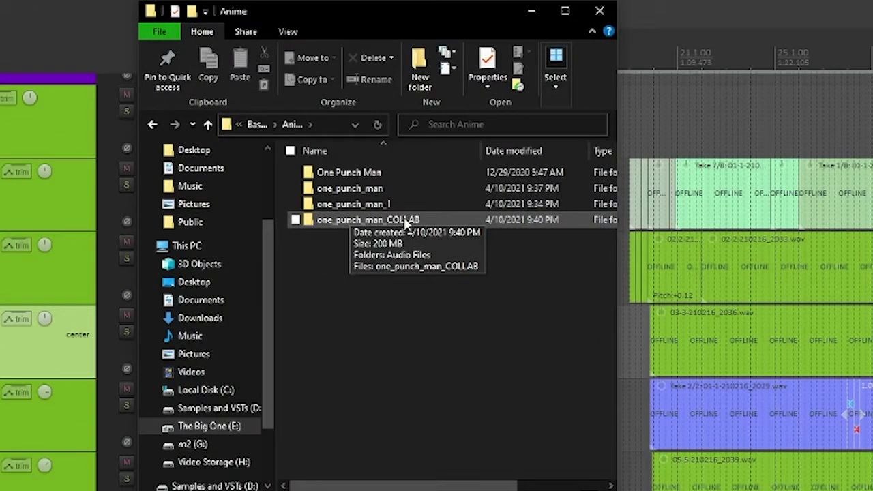
pyautogui.doubleClick(406, 221)
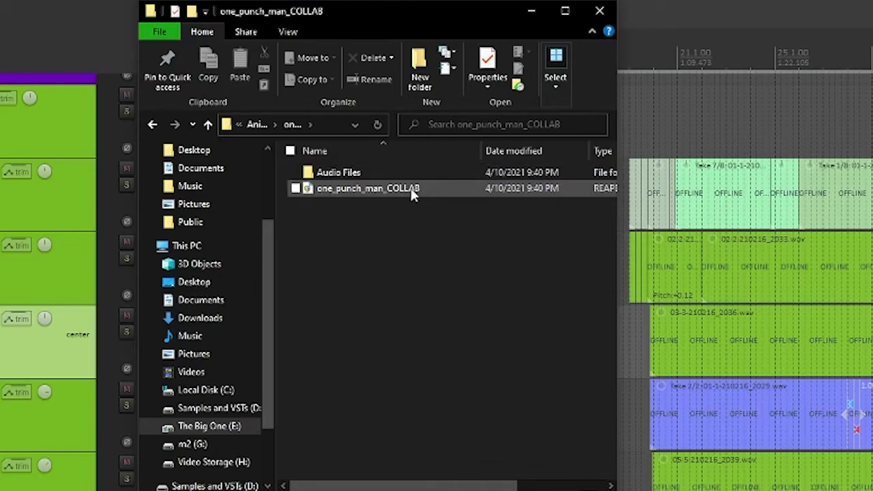
pyautogui.doubleClick(330, 174)
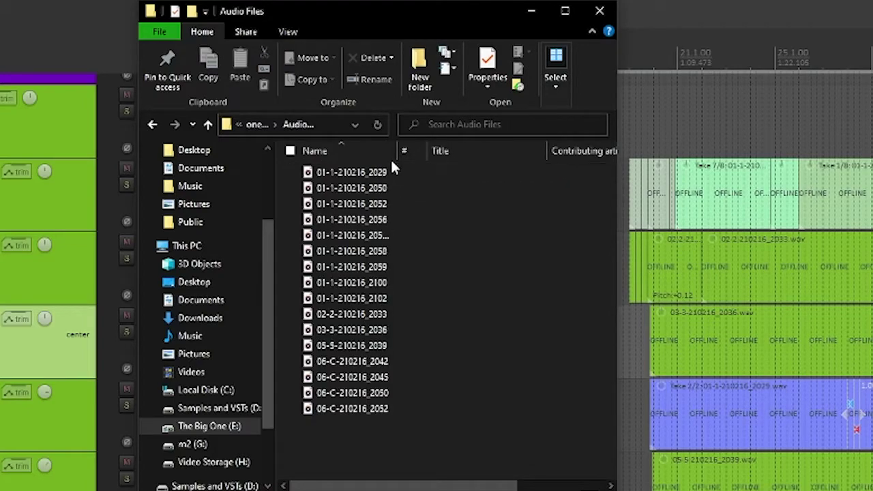
pyautogui.doubleClick(397, 153)
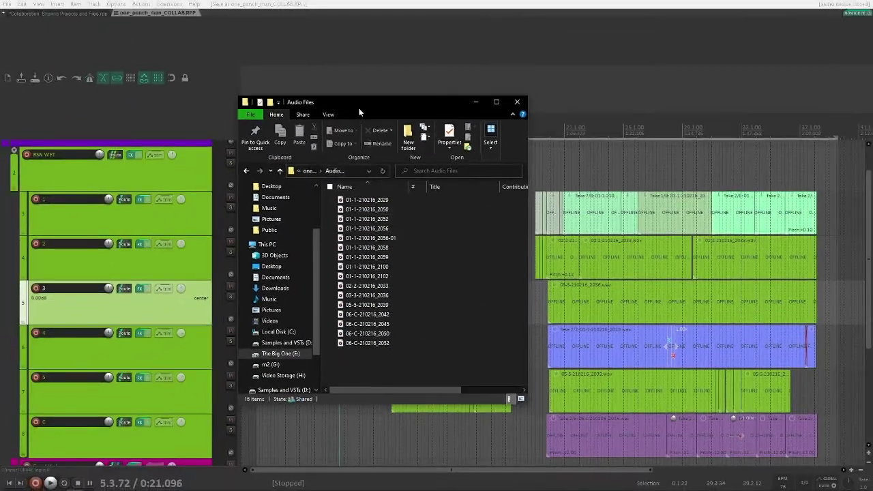
# - Move Explorer aside and set REAPER's edit position to bar 21
pyautogui.moveTo(359, 108); pyautogui.dragTo(173, 142)
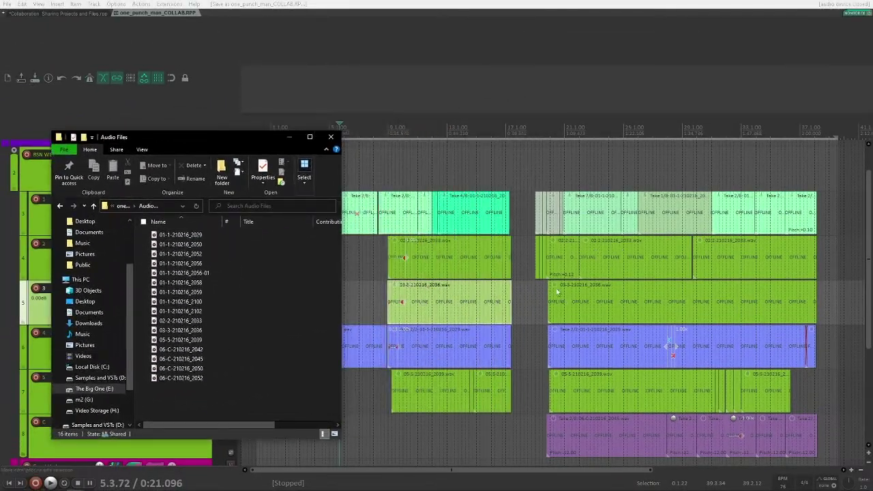
pyautogui.click(579, 162)
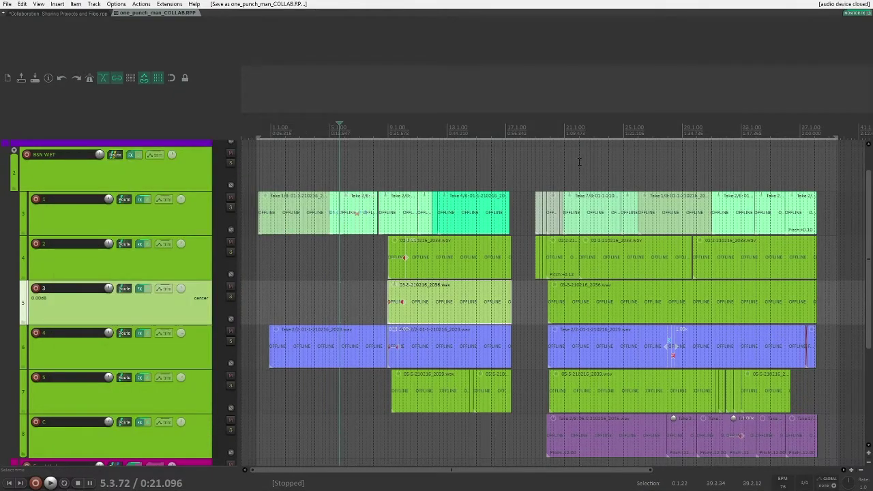
pyautogui.click(578, 161)
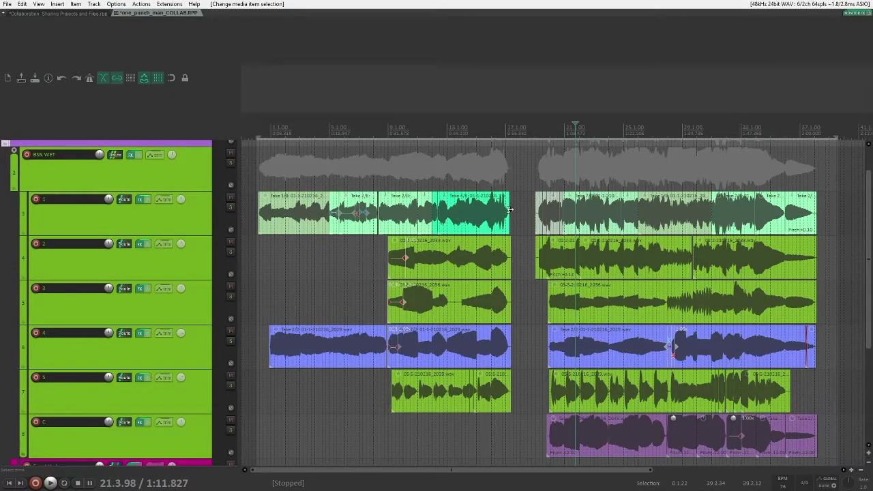
# - Compare the Audio Files folders of the one_punch_man_1 and one_punch_man projects in Explorer
pyautogui.hotkey('alt', 'Tab')
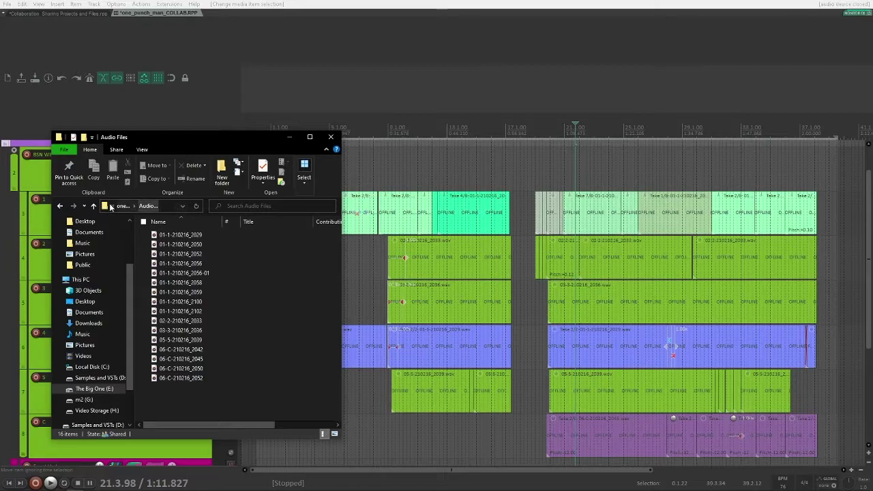
pyautogui.click(58, 205)
pyautogui.click(61, 210)
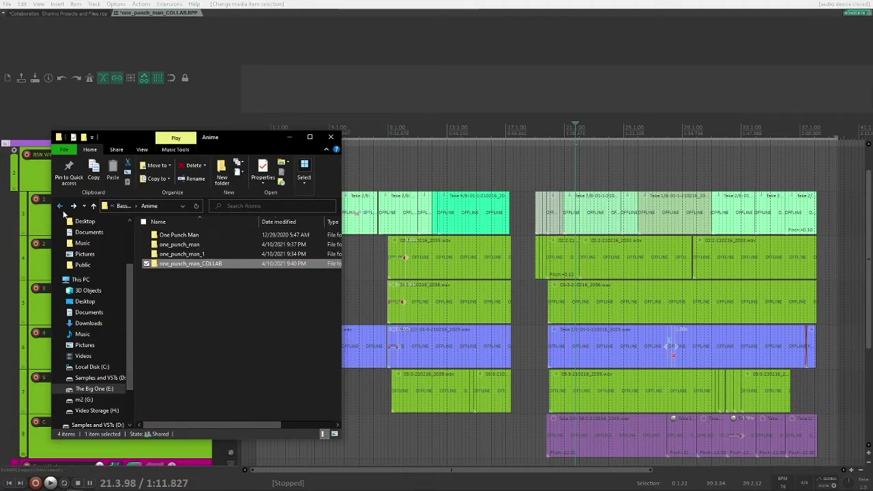
pyautogui.doubleClick(182, 253)
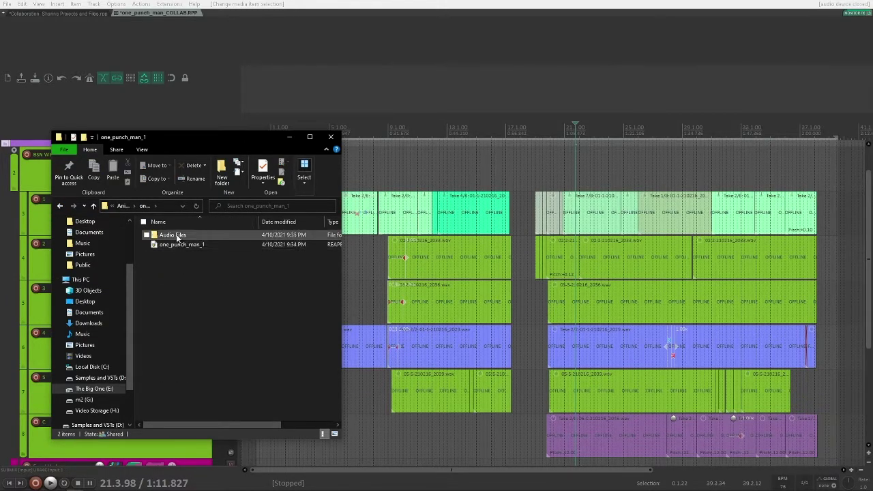
pyautogui.doubleClick(176, 236)
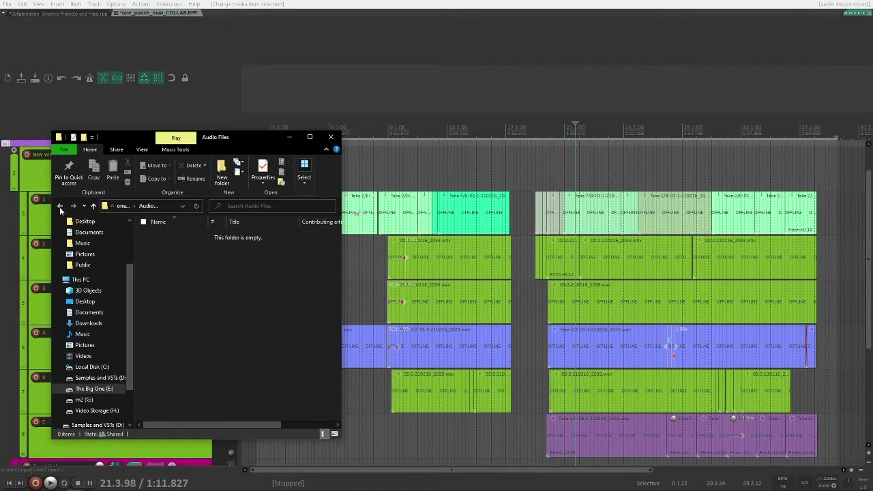
pyautogui.click(59, 207)
pyautogui.click(59, 207)
pyautogui.doubleClick(175, 243)
pyautogui.click(174, 236)
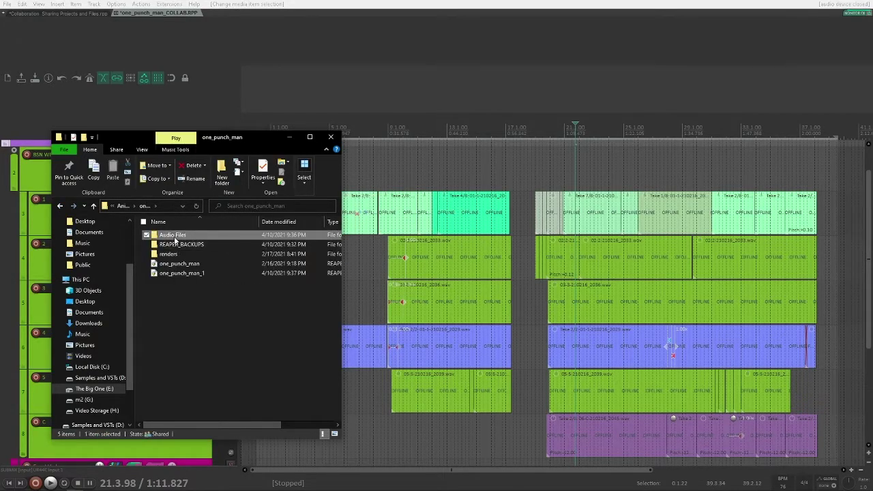
pyautogui.doubleClick(175, 237)
pyautogui.scroll(-5, 199, 266)
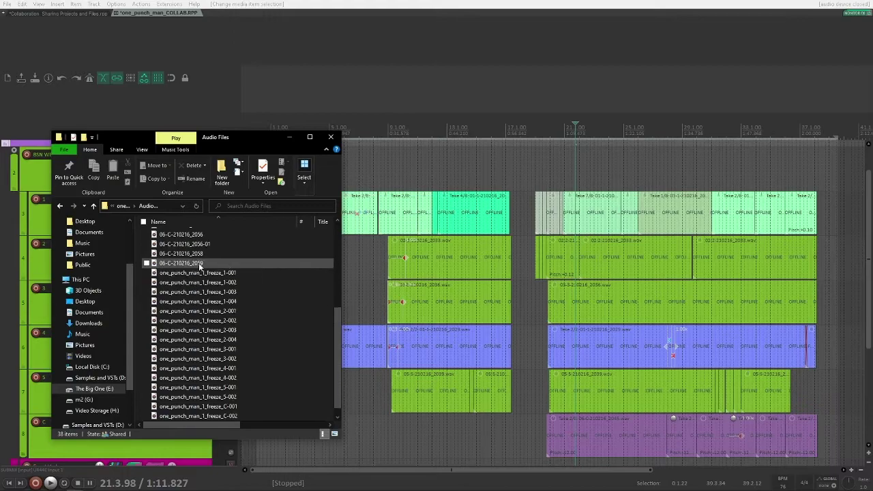
pyautogui.scroll(6, 199, 266)
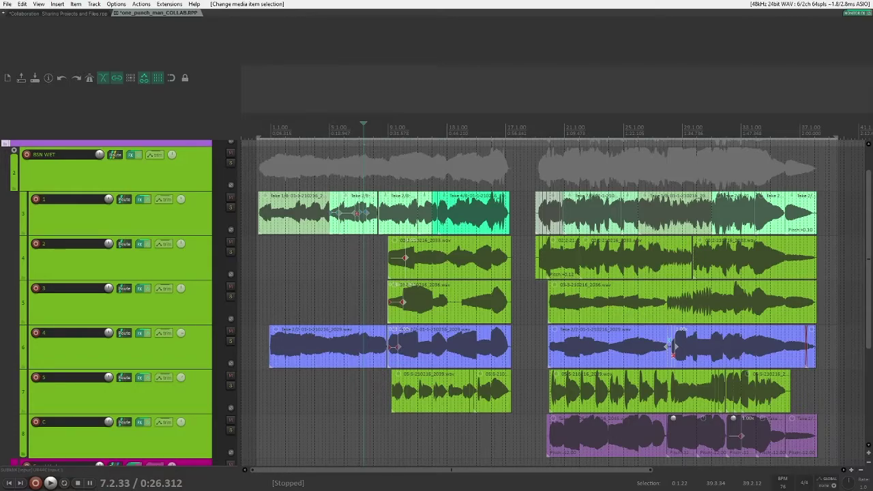
# - Recheck one_punch_man_COLLAB's Audio Files folder, then go back up to Anime
pyautogui.hotkey('alt', 'Tab')
pyautogui.moveTo(445, 7); pyautogui.dragTo(372, 98)
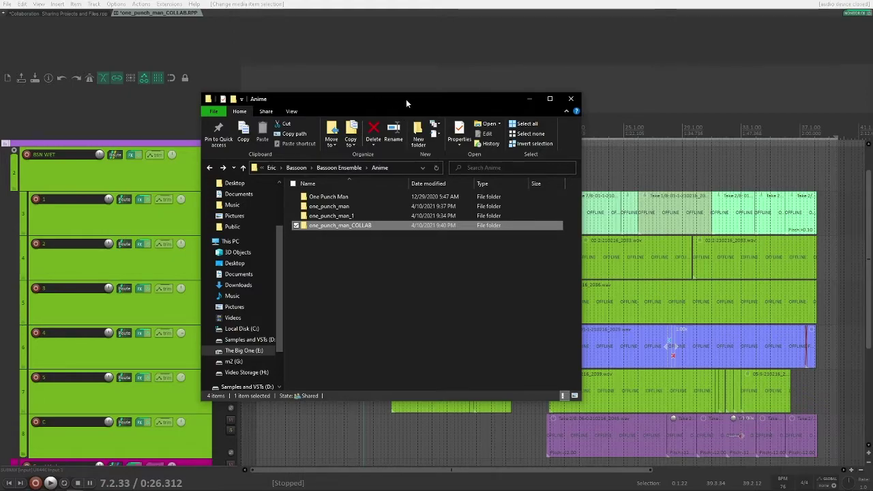
pyautogui.click(338, 239)
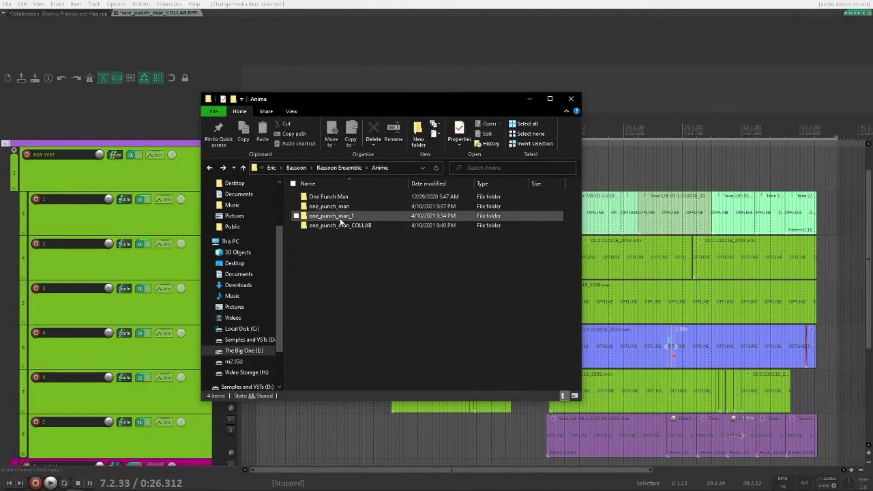
pyautogui.moveTo(341, 227)
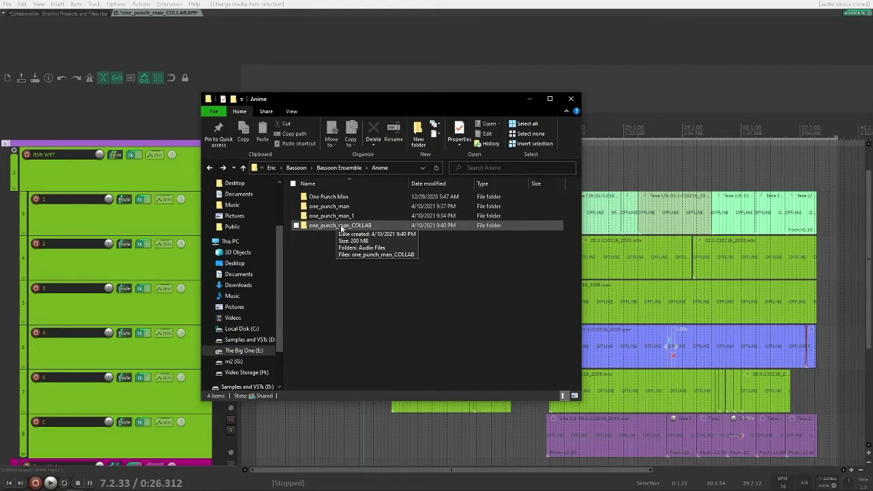
pyautogui.doubleClick(303, 226)
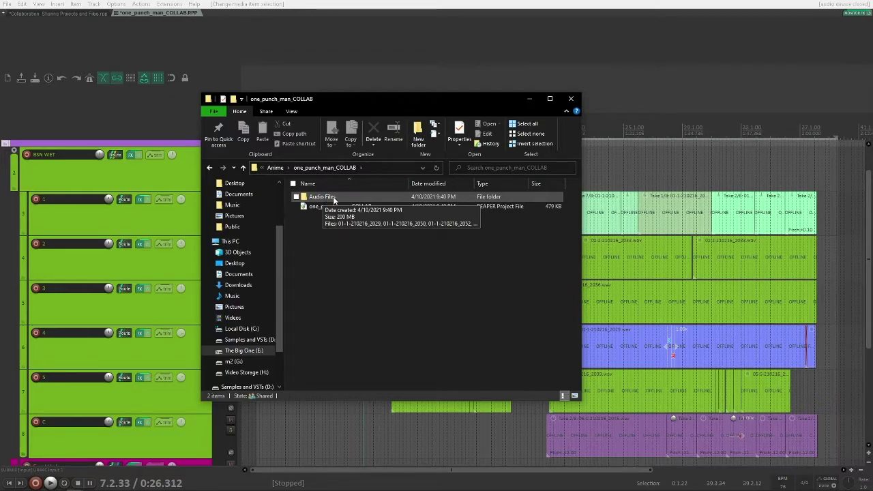
pyautogui.doubleClick(324, 198)
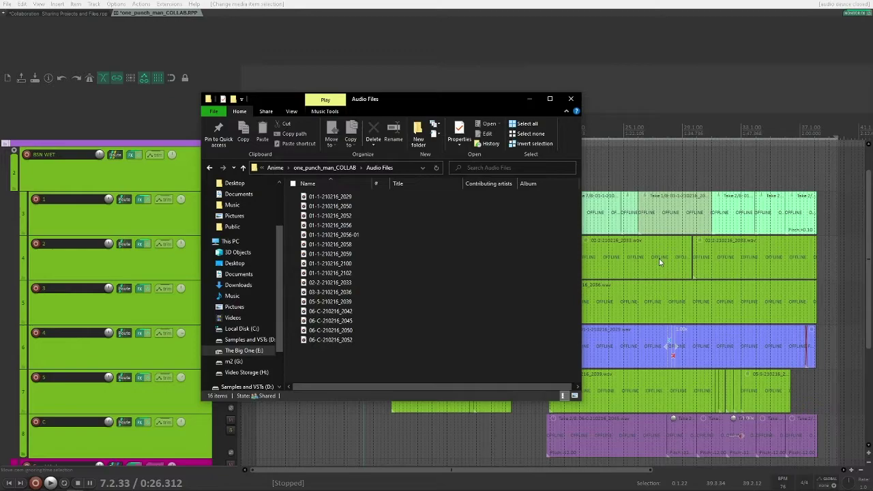
pyautogui.hotkey('alt', 'Left')
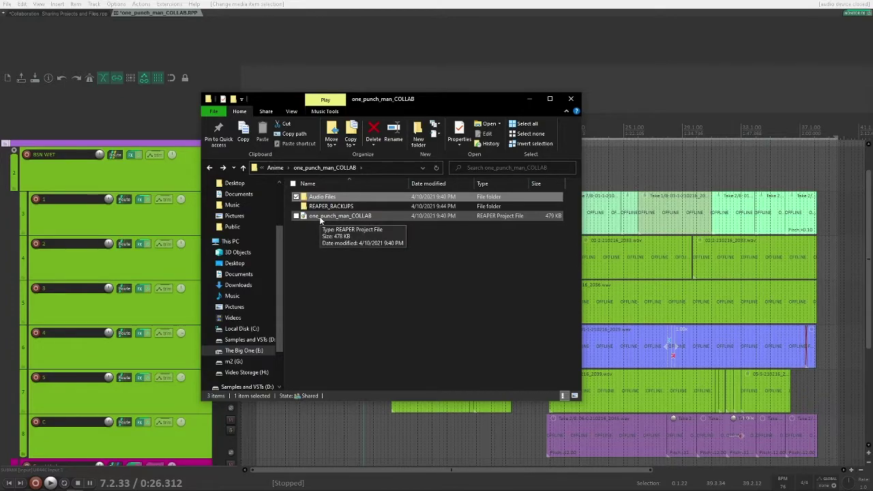
pyautogui.click(275, 167)
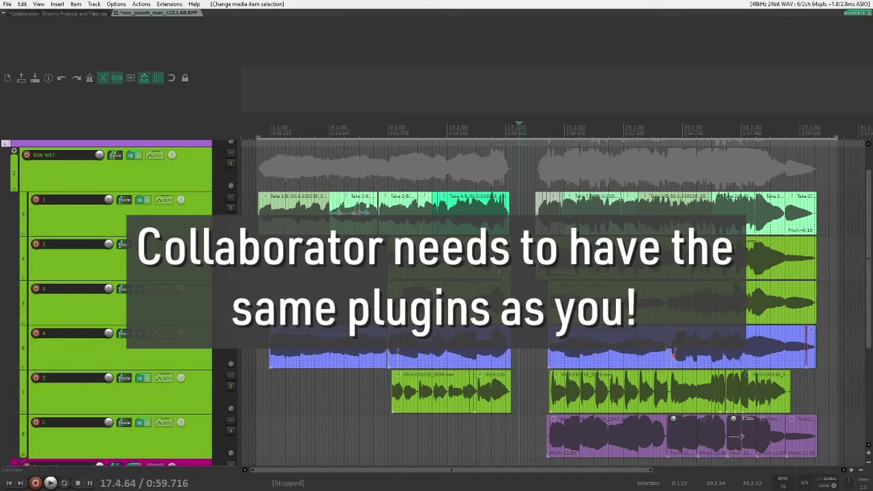
pyautogui.hotkey('ctrl', 'm')
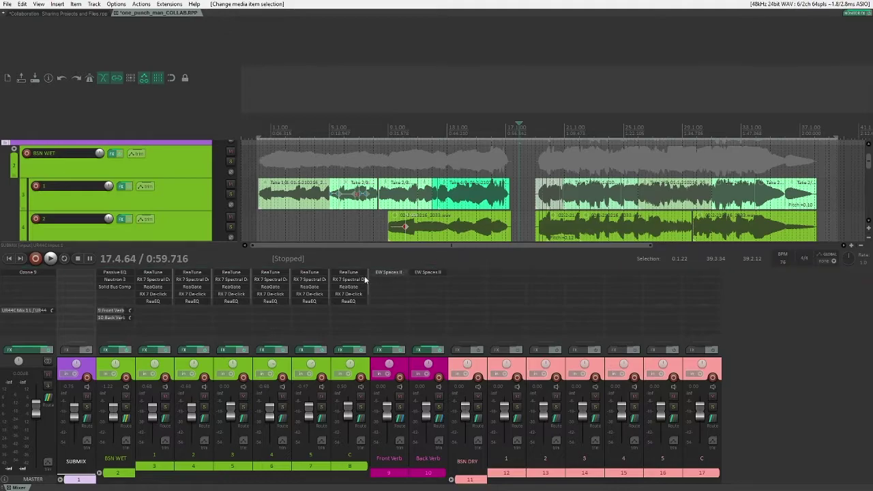
pyautogui.click(191, 468)
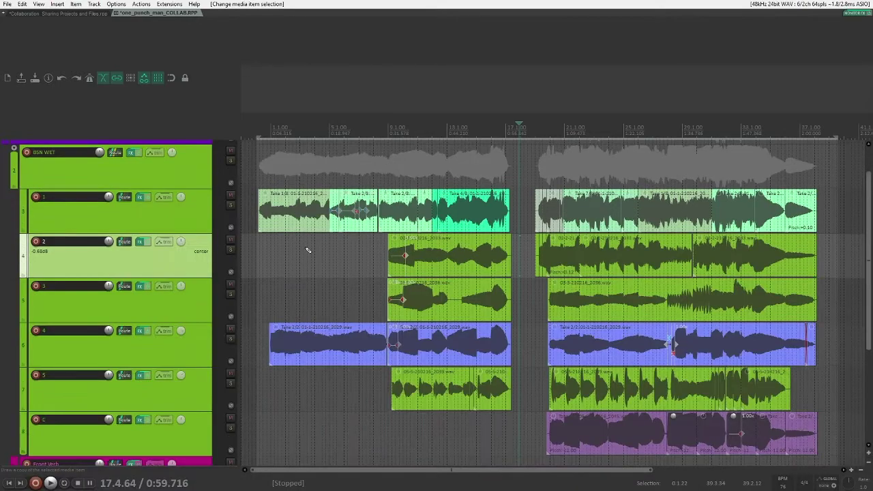
# - Select track 2 and apply Render/freeze tracks > Freeze tracks to mono
pyautogui.click(189, 229)
pyautogui.click(183, 253)
pyautogui.click(185, 219)
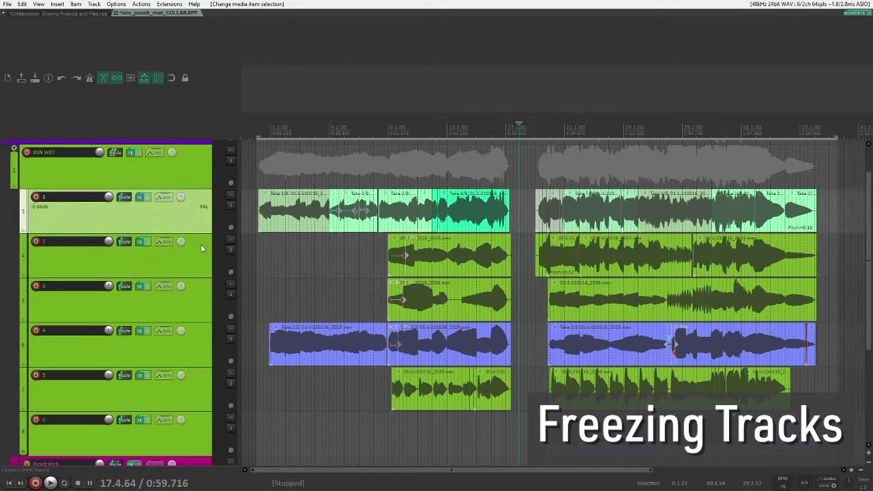
pyautogui.click(177, 264)
pyautogui.rightClick(176, 266)
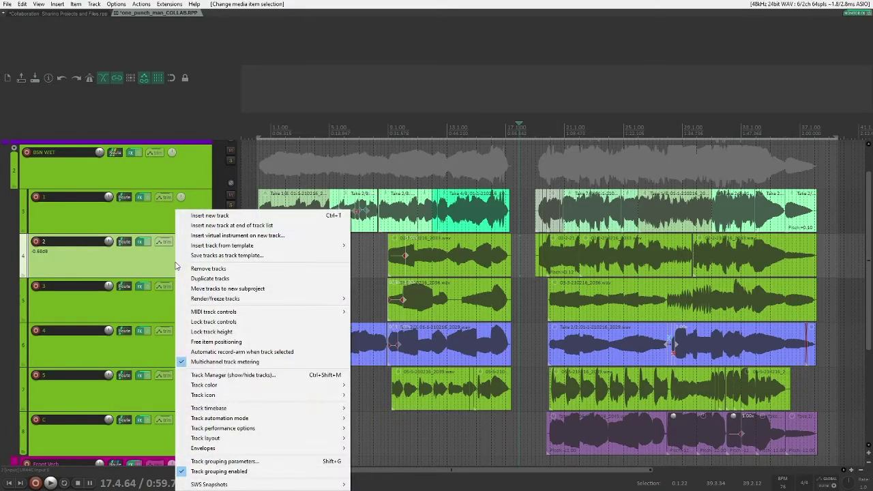
pyautogui.moveTo(246, 301)
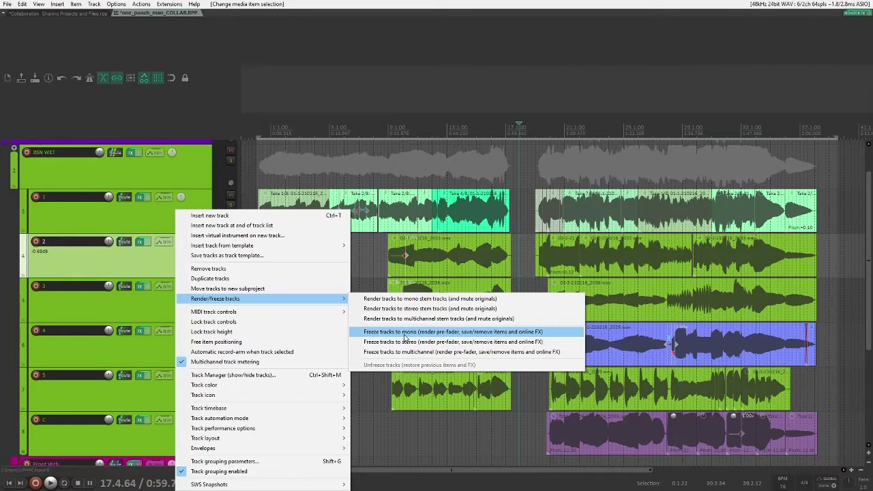
pyautogui.click(403, 334)
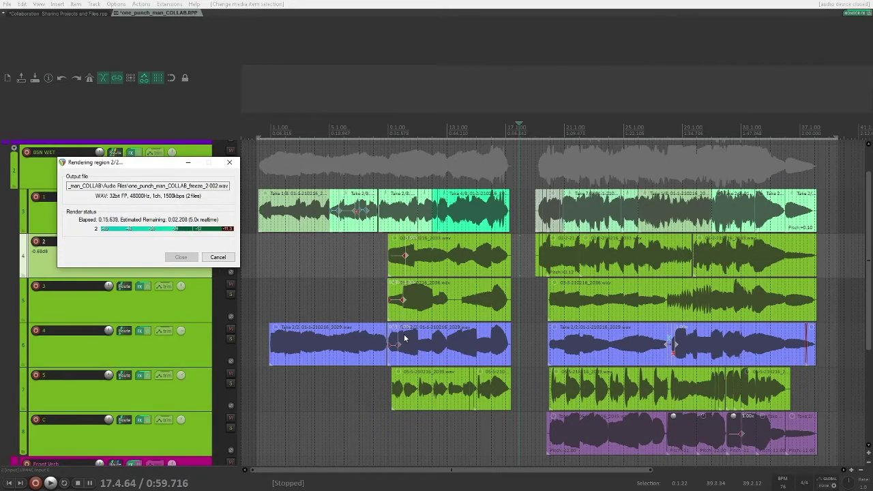
pyautogui.click(438, 249)
pyautogui.click(449, 258)
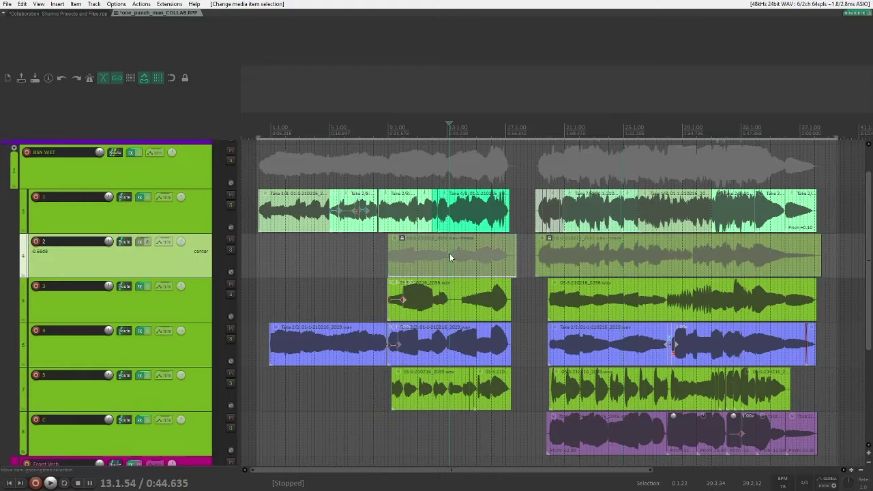
pyautogui.click(402, 237)
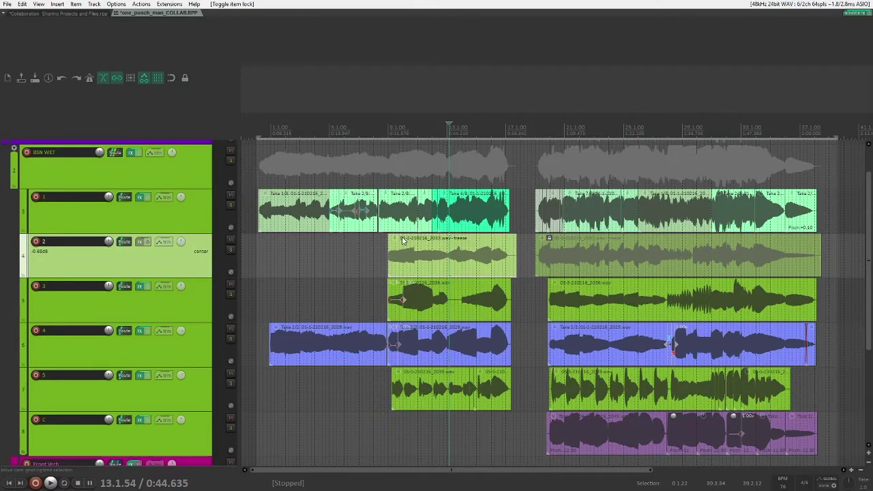
pyautogui.click(549, 238)
pyautogui.moveTo(506, 253); pyautogui.dragTo(475, 253)
pyautogui.moveTo(573, 254); pyautogui.dragTo(628, 259)
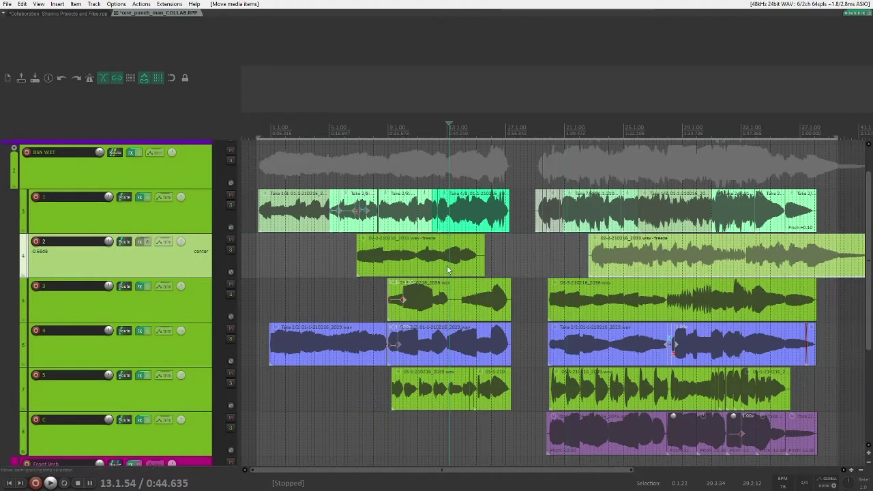
pyautogui.moveTo(437, 255); pyautogui.dragTo(420, 256)
pyautogui.rightClick(180, 261)
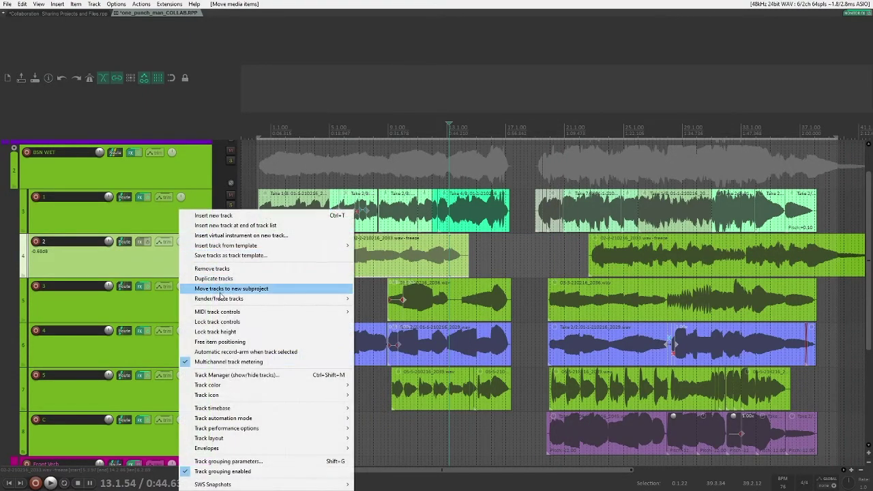
pyautogui.moveTo(305, 300)
pyautogui.click(376, 365)
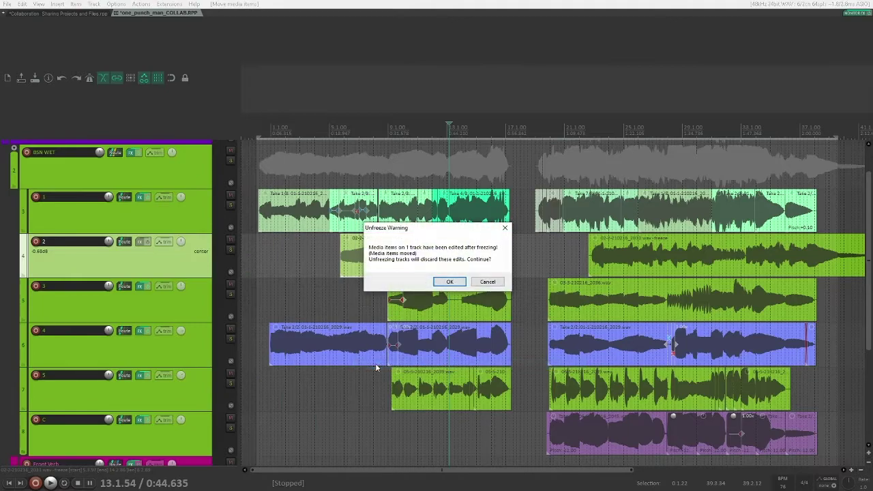
pyautogui.click(449, 283)
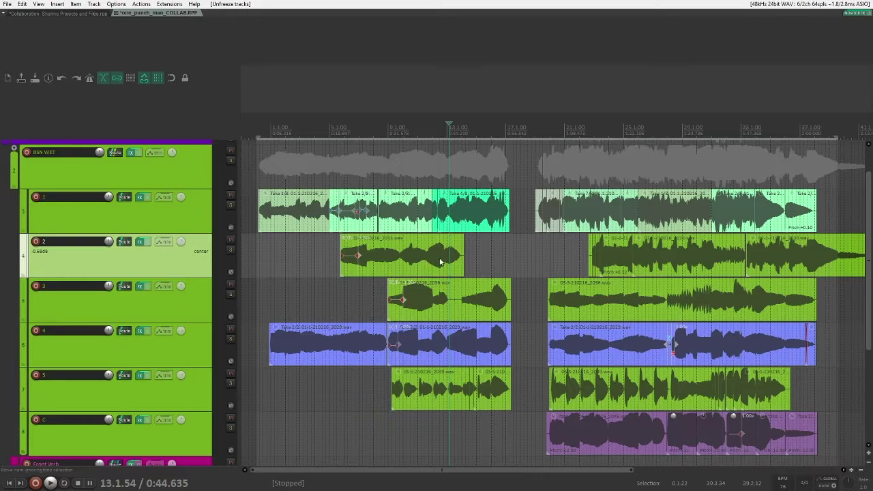
pyautogui.moveTo(678, 267); pyautogui.dragTo(664, 266)
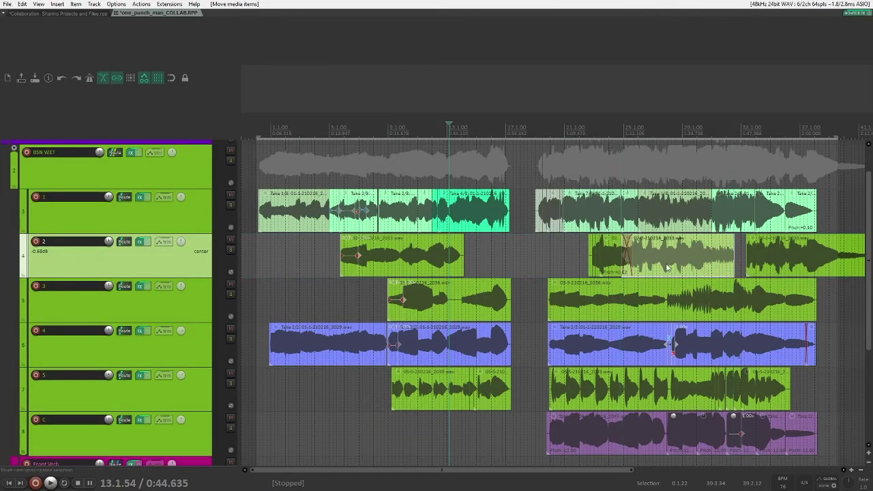
pyautogui.press('super')
pyautogui.press('Escape')
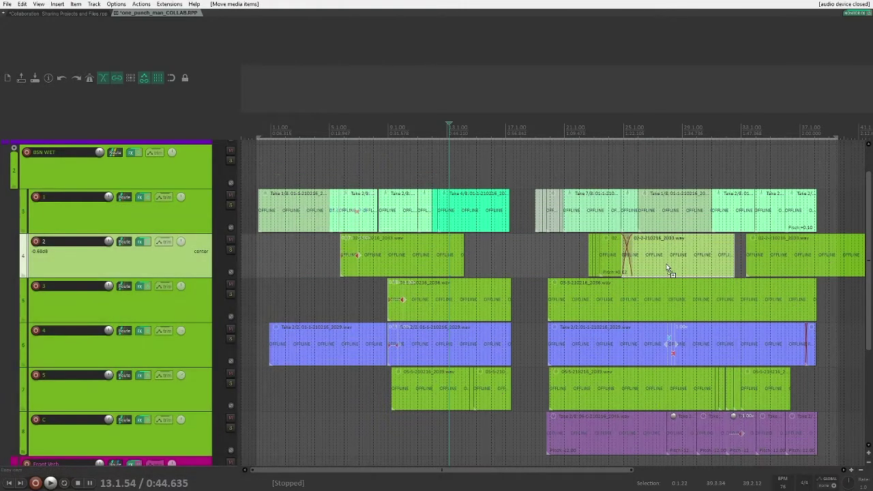
pyautogui.hotkey('ctrl', 'alt', 'f')
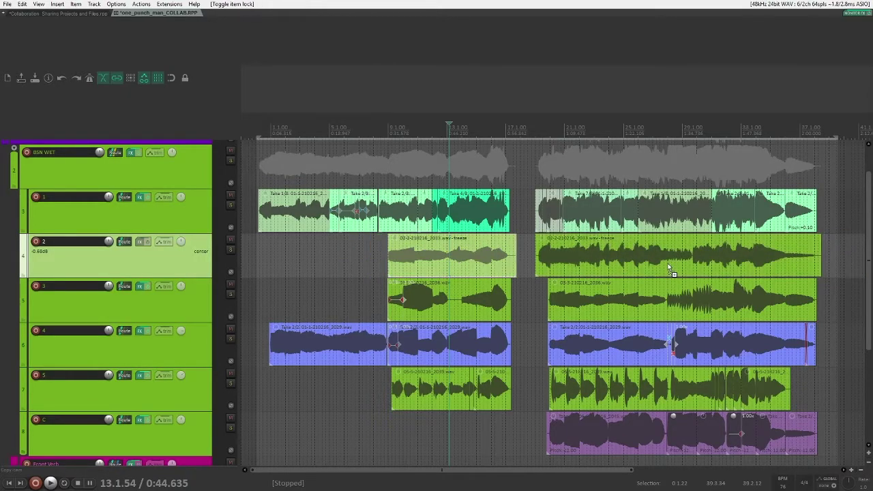
pyautogui.click(496, 264)
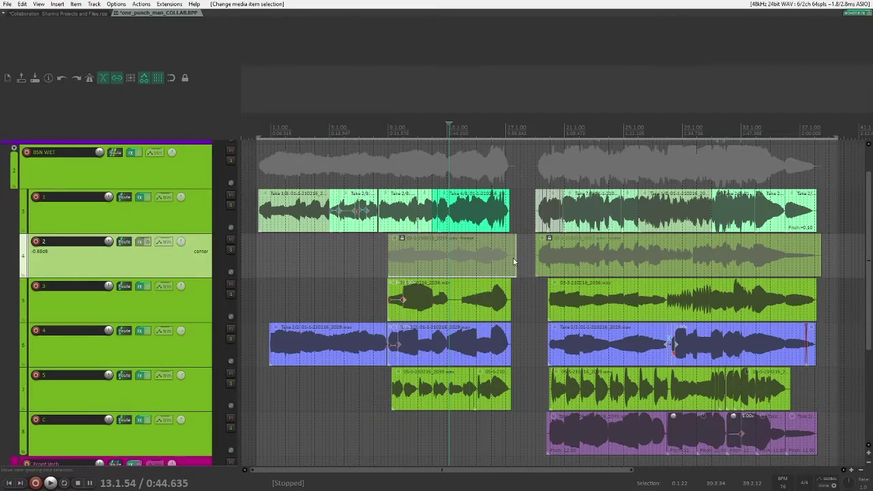
# - Save as one_punch_man_FREEZE, leaving 'Copy all media' unchecked
pyautogui.click(6, 4)
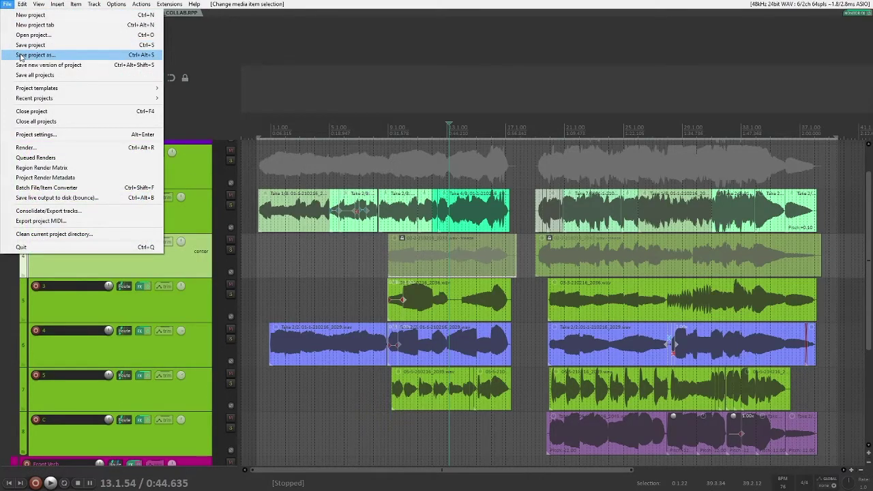
pyautogui.click(20, 55)
pyautogui.click(66, 233)
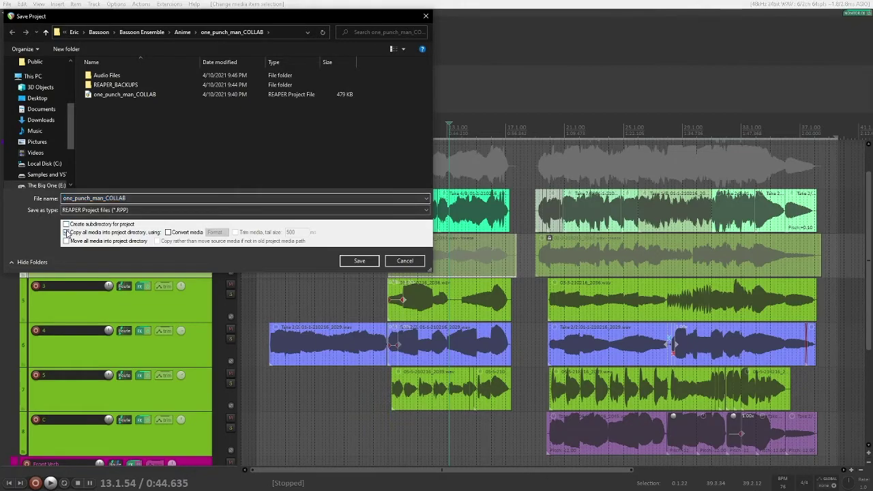
pyautogui.click(66, 232)
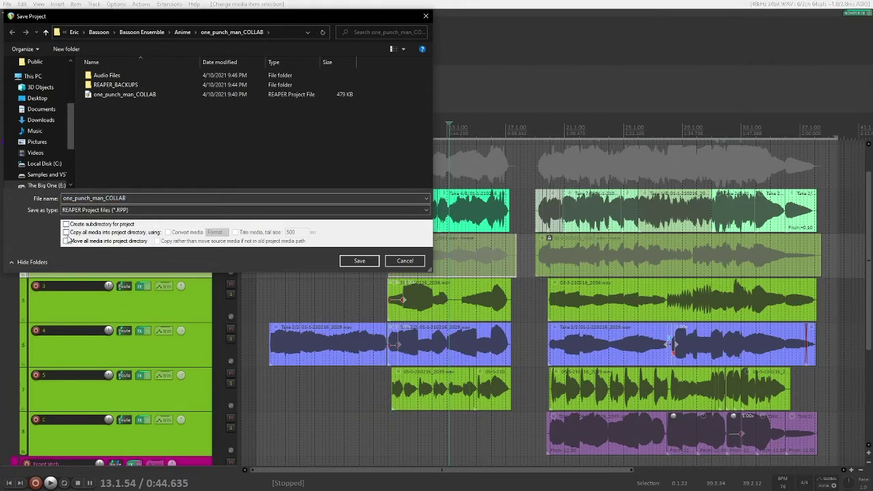
pyautogui.click(135, 198)
pyautogui.click(135, 198)
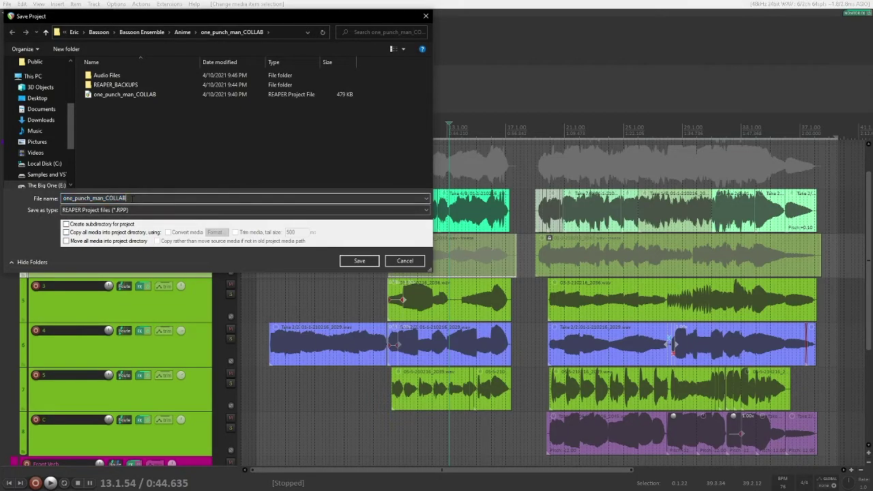
pyautogui.moveTo(126, 197); pyautogui.dragTo(106, 198)
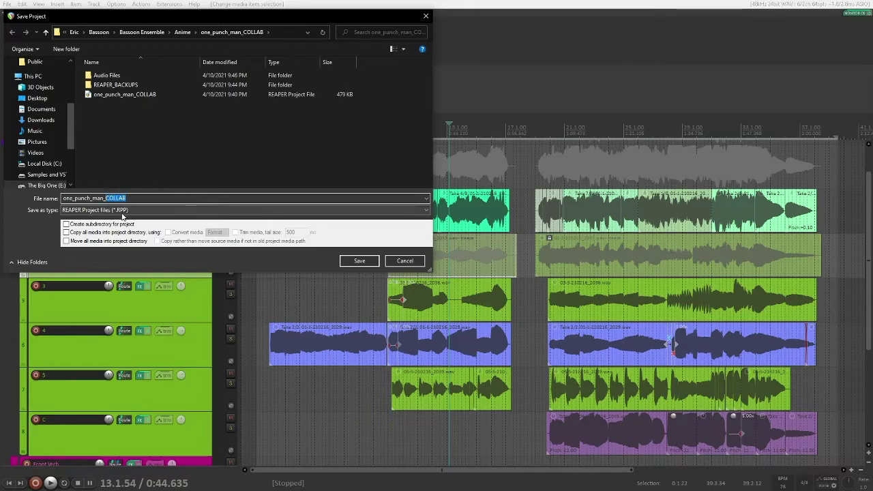
pyautogui.write('FREEZE')
pyautogui.click(347, 260)
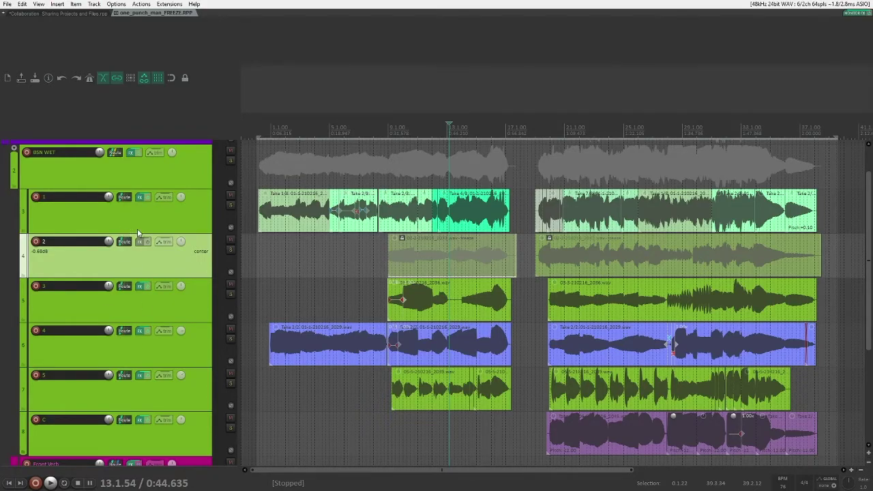
# - Select track 1, Shift-extend the selection to tracks 1–5, then reduce it back to track 1
pyautogui.click(174, 217)
pyautogui.keyDown('shift'); pyautogui.click(189, 385); pyautogui.keyUp('shift')
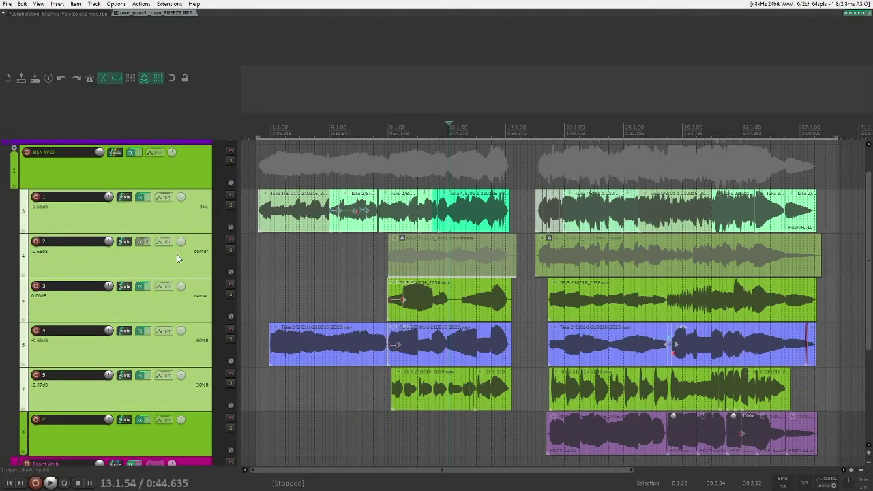
pyautogui.click(192, 218)
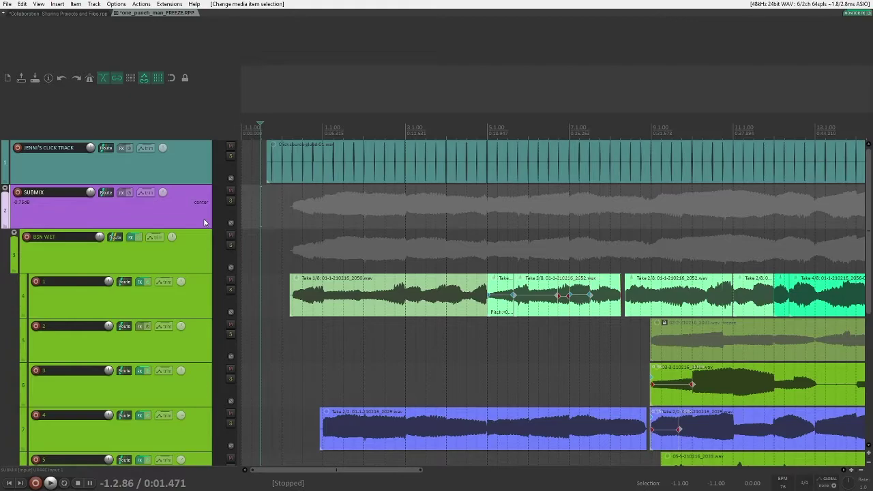
# - Select the click track and set the time selection to its whole item, -1.3.49 to 39.4.00
pyautogui.click(185, 167)
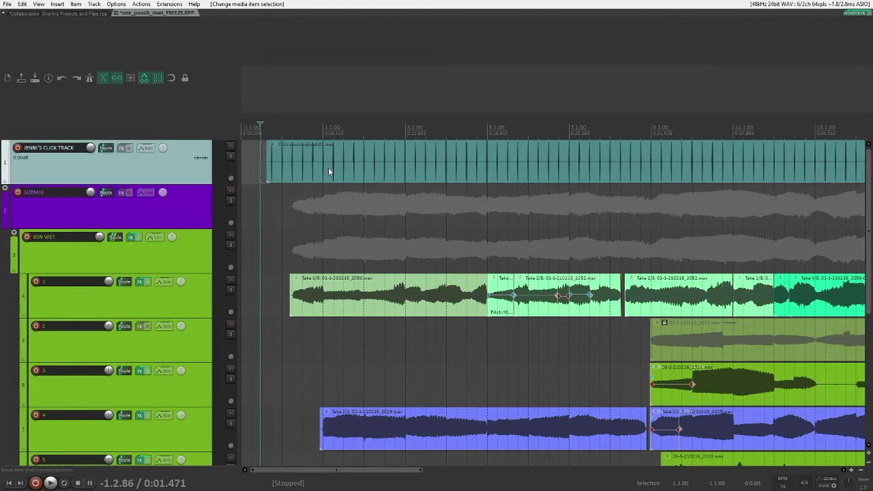
pyautogui.scroll(-1, 195, 163)
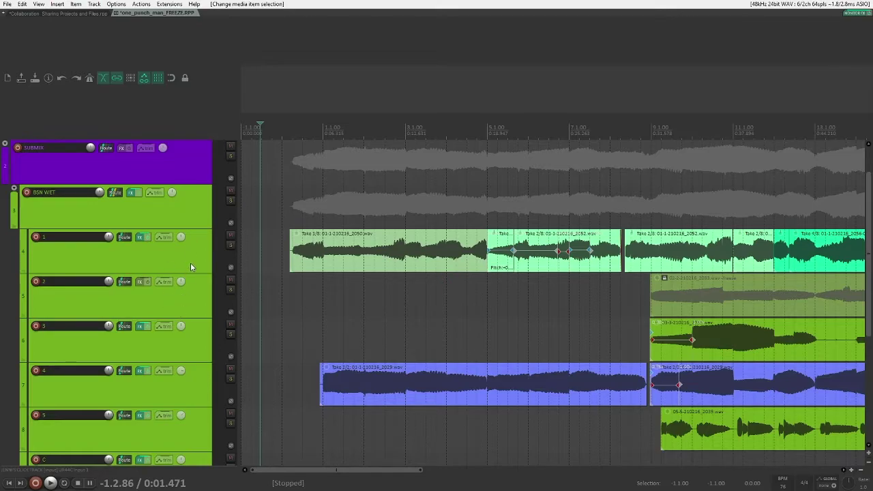
pyautogui.scroll(2, 191, 263)
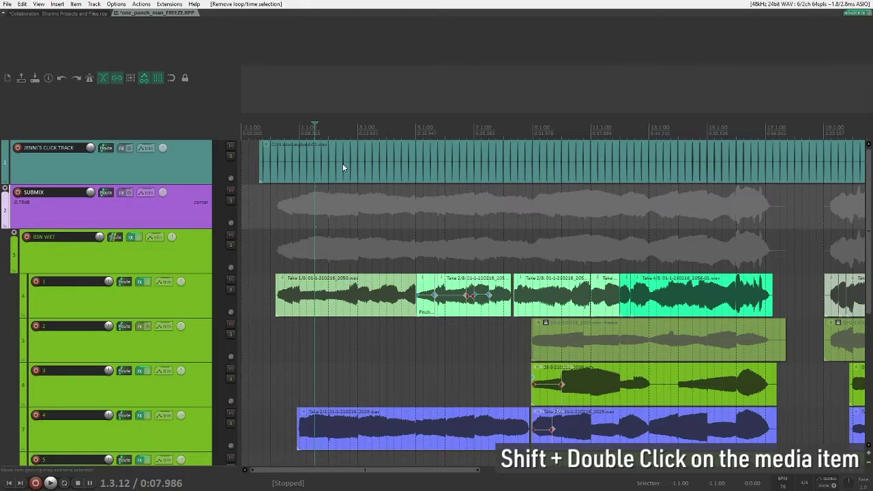
pyautogui.keyDown('shift'); pyautogui.doubleClick(343, 167); pyautogui.keyUp('shift')
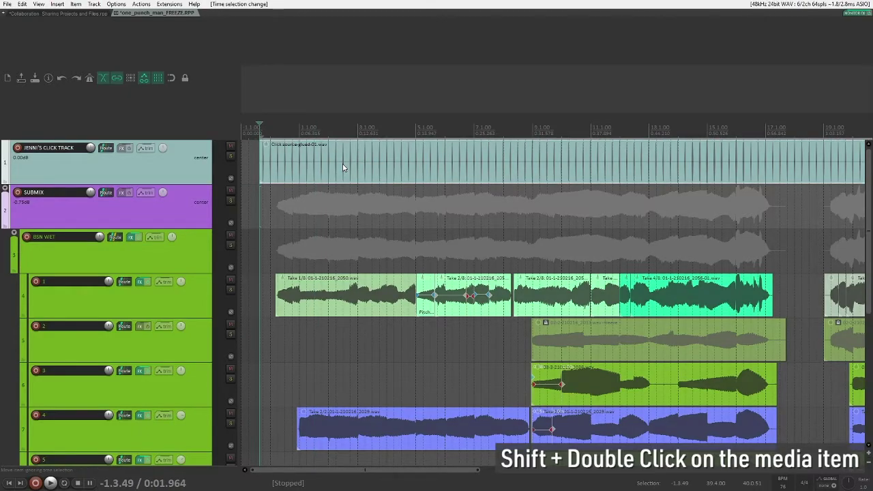
pyautogui.scroll(-4, 342, 164)
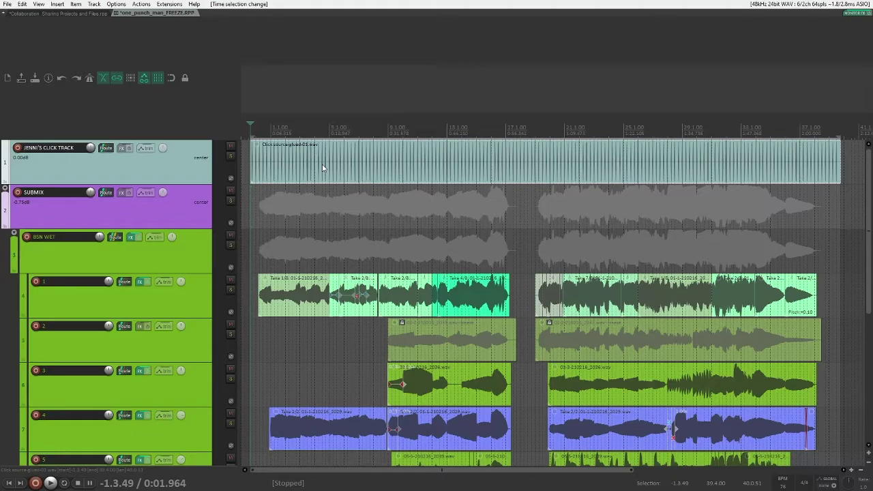
# - Select tracks 1 through C as the six stems to render
pyautogui.click(198, 294)
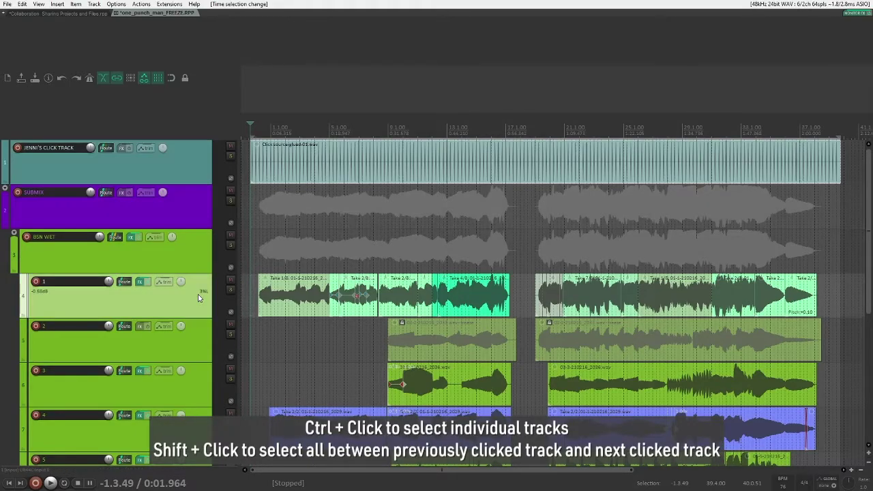
pyautogui.scroll(-2, 198, 294)
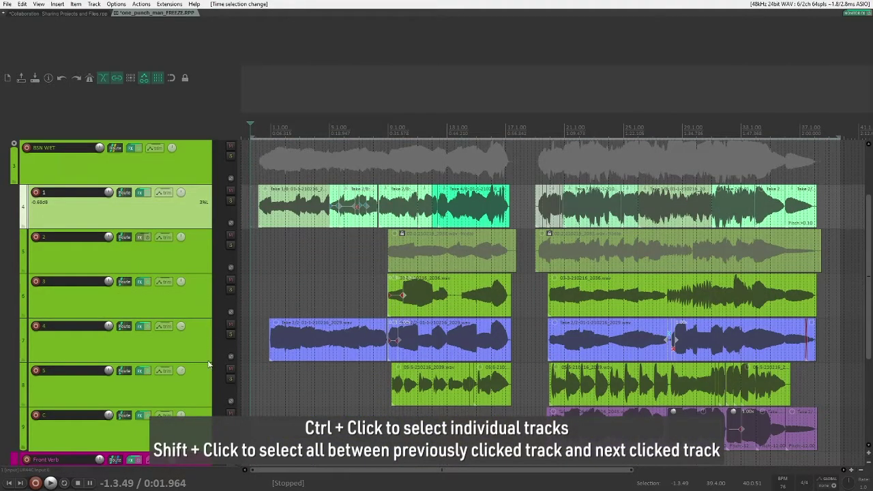
pyautogui.keyDown('shift'); pyautogui.click(201, 427); pyautogui.keyUp('shift')
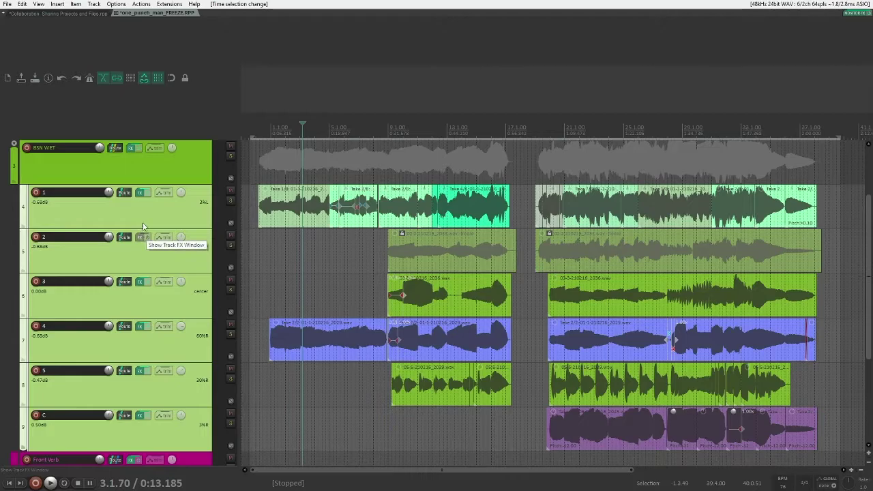
# - In Render to File, set Source to Stems (selected tracks), Bounds to Time selection, with a 1000 ms tail
pyautogui.click(7, 4)
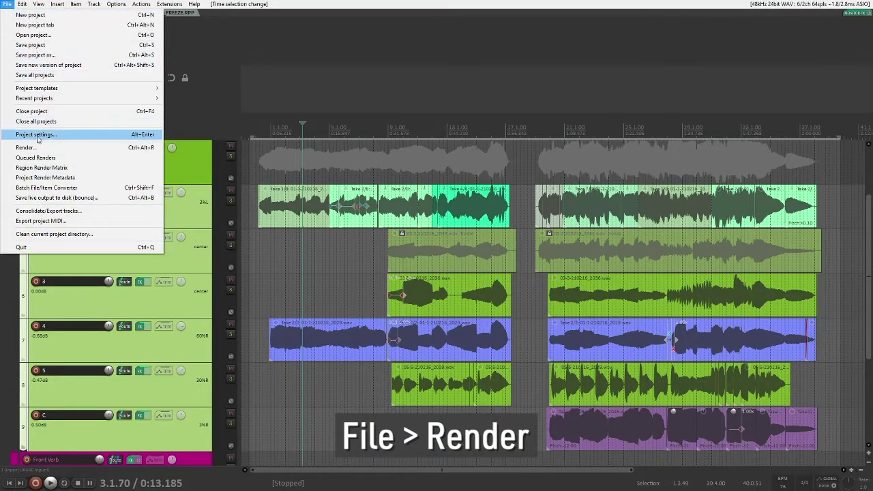
pyautogui.click(40, 148)
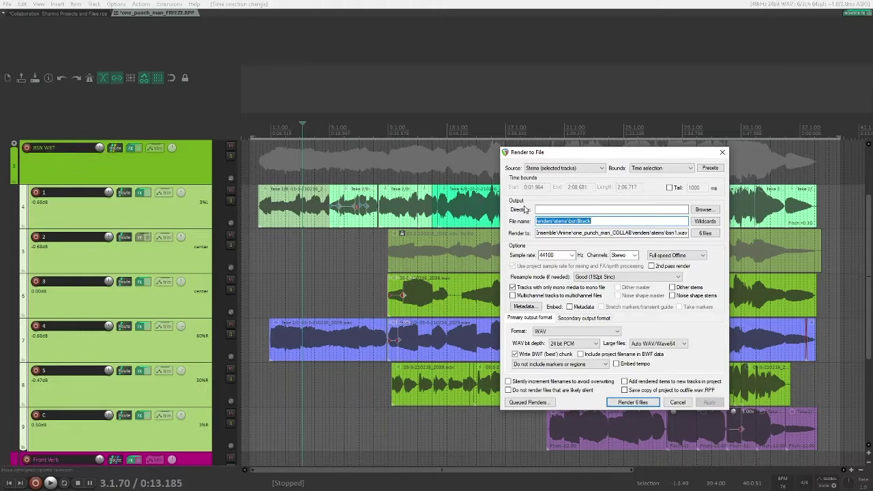
pyautogui.click(567, 168)
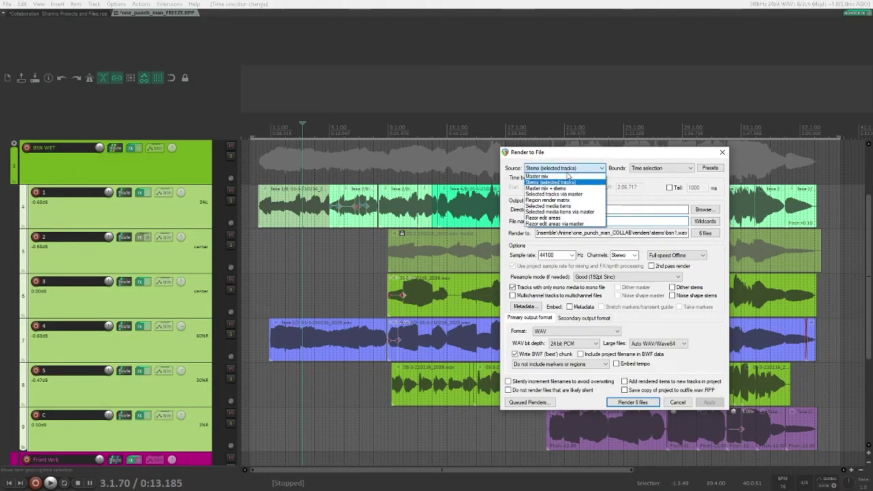
pyautogui.click(549, 182)
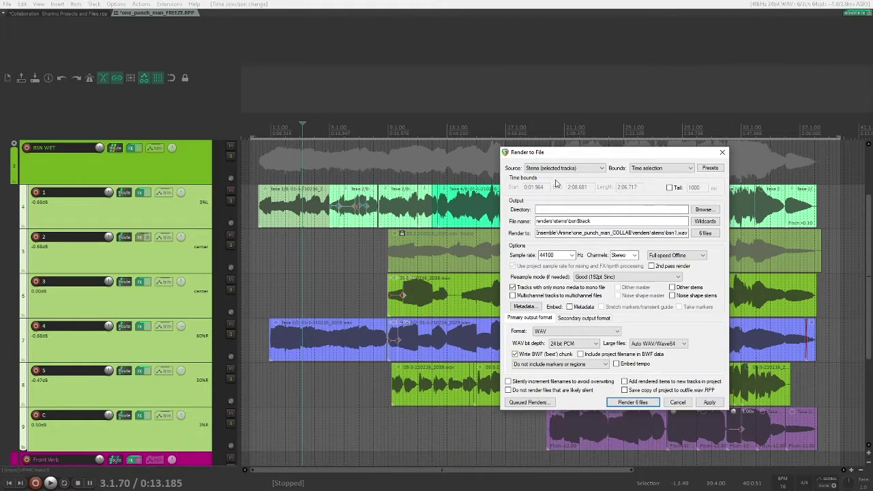
pyautogui.click(648, 168)
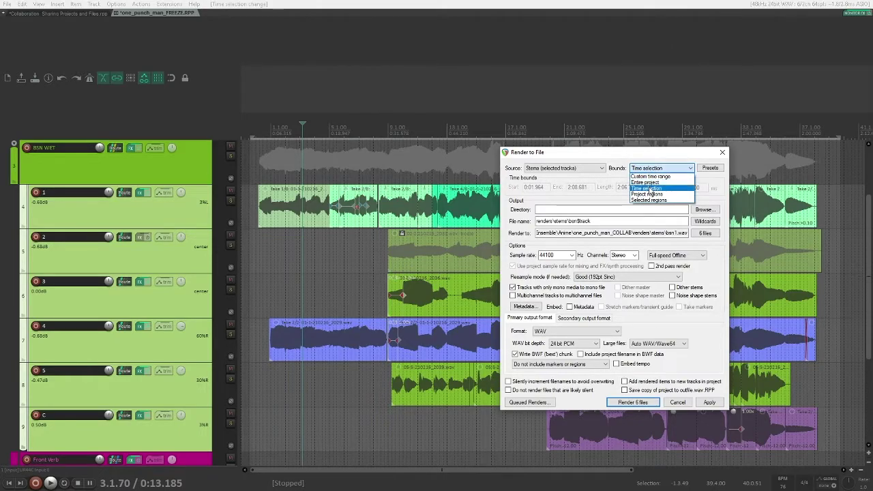
pyautogui.click(648, 171)
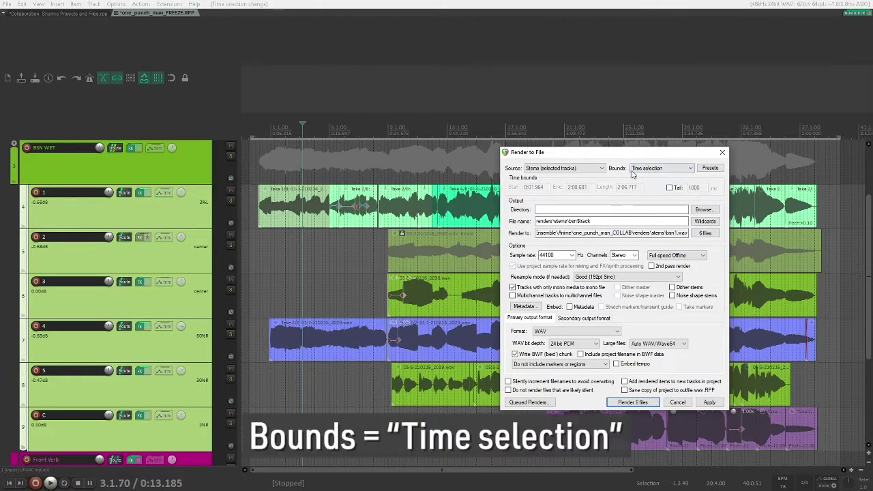
pyautogui.click(669, 187)
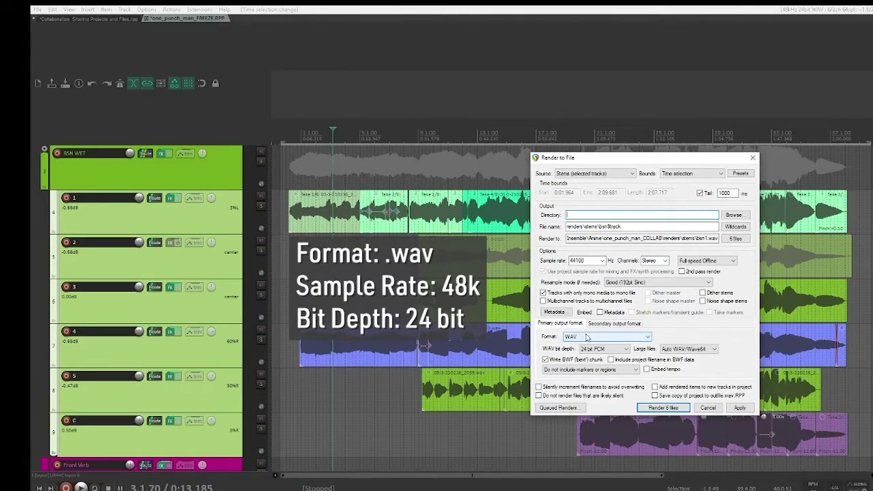
# - Choose 48000 Hz as the render sample rate
pyautogui.click(602, 261)
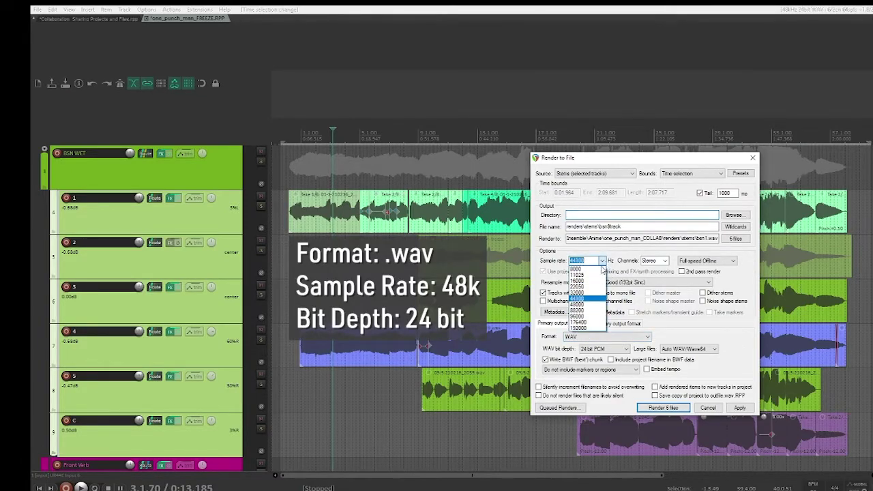
pyautogui.click(582, 304)
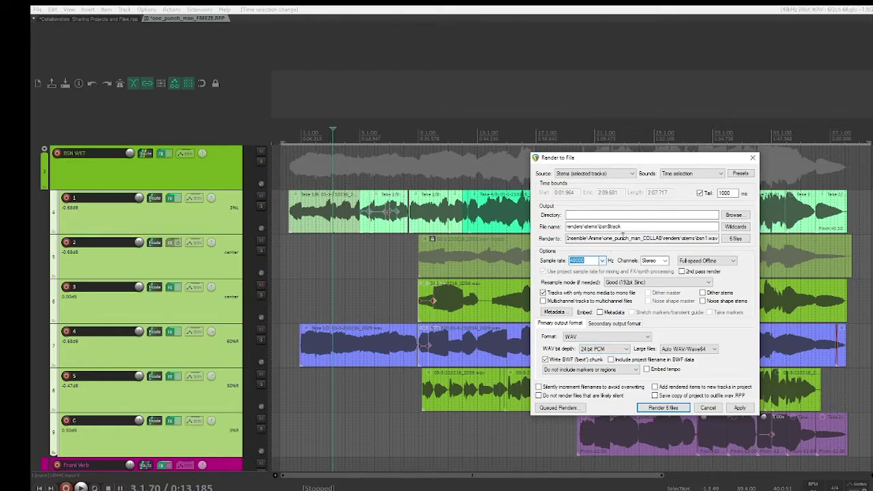
# - Replace the render file name with the pattern renders\$parent_$track
pyautogui.moveTo(622, 226); pyautogui.dragTo(523, 227)
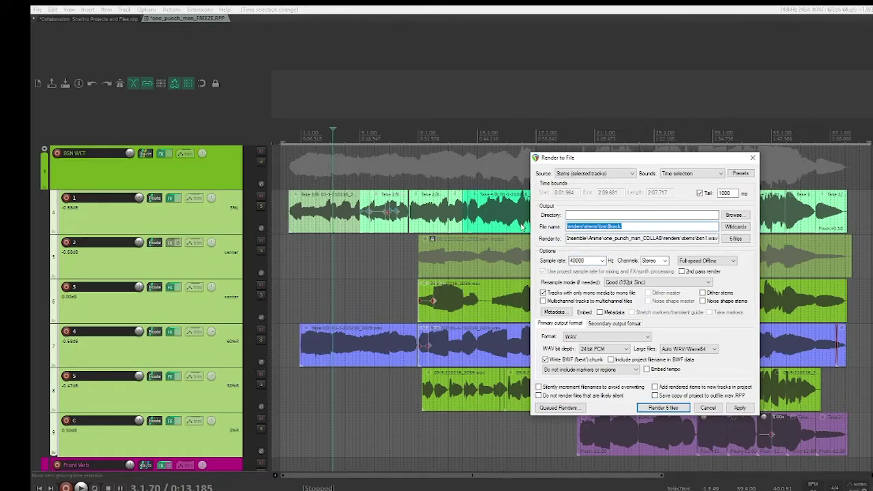
pyautogui.press('BackSpace')
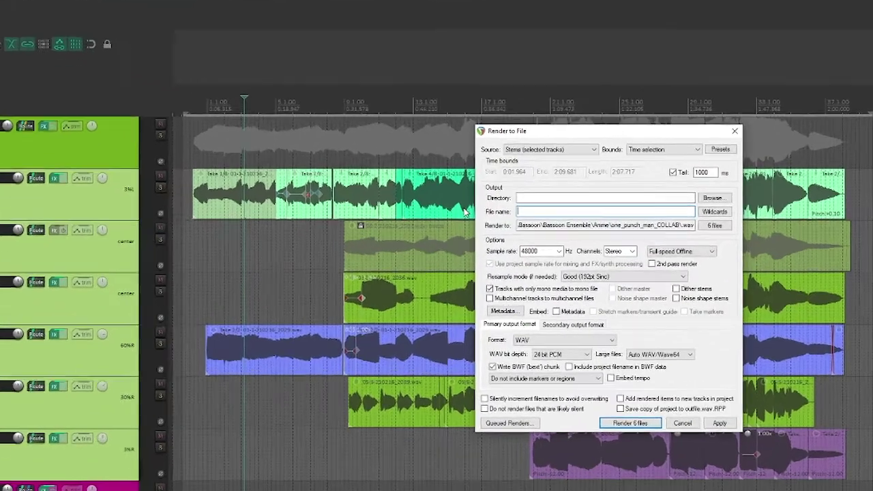
pyautogui.write('\\')
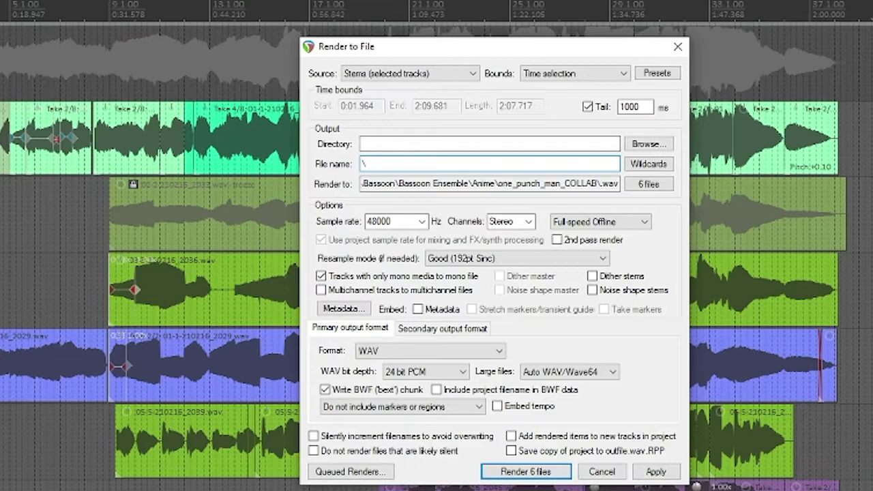
pyautogui.write('render')
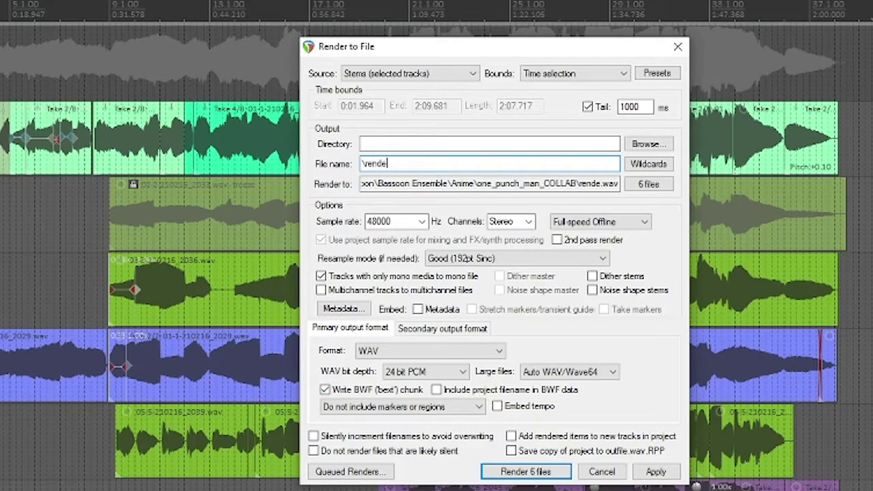
pyautogui.press('BackSpace')
pyautogui.press('BackSpace')
pyautogui.press('BackSpace')
pyautogui.press('BackSpace')
pyautogui.write('nders\\')
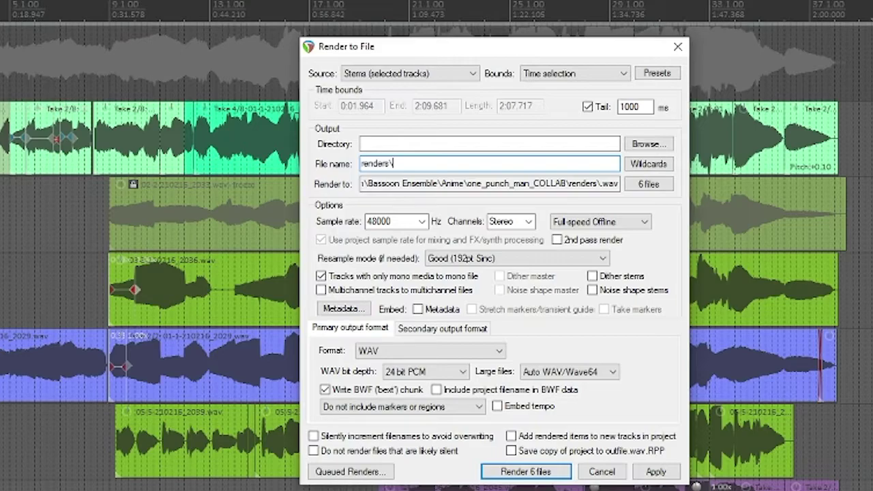
pyautogui.write('$')
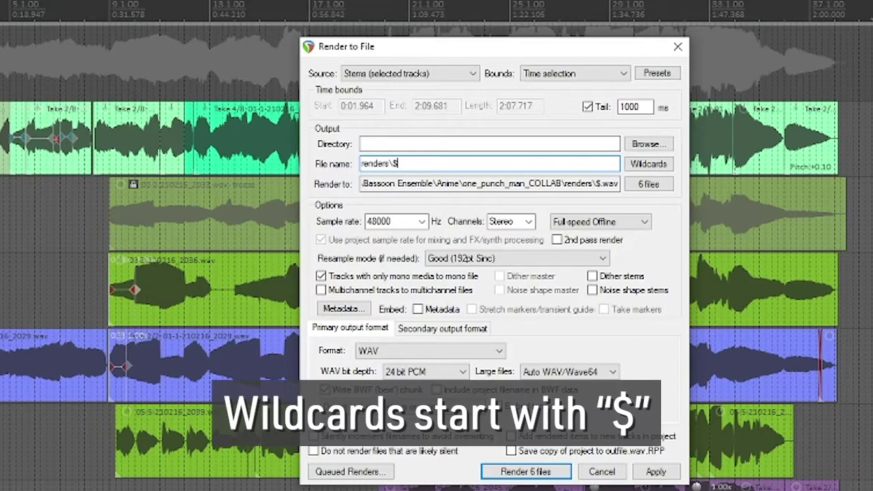
pyautogui.write('t')
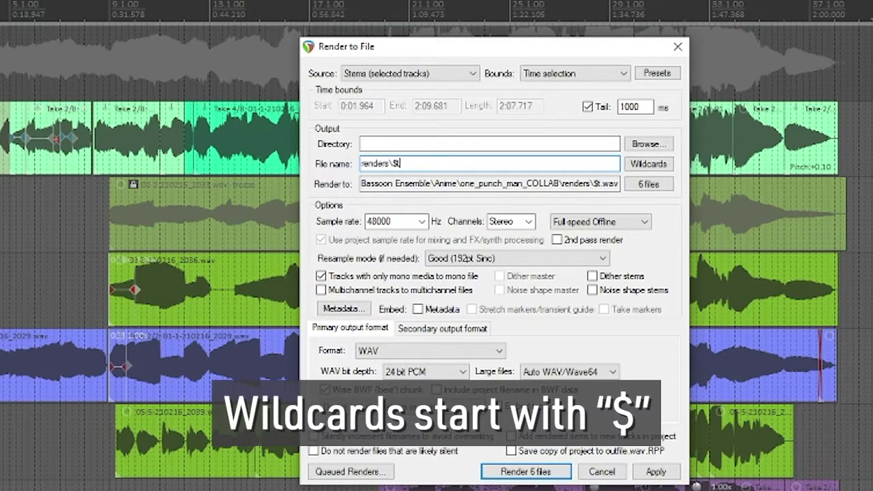
pyautogui.press('BackSpace')
pyautogui.write('parent')
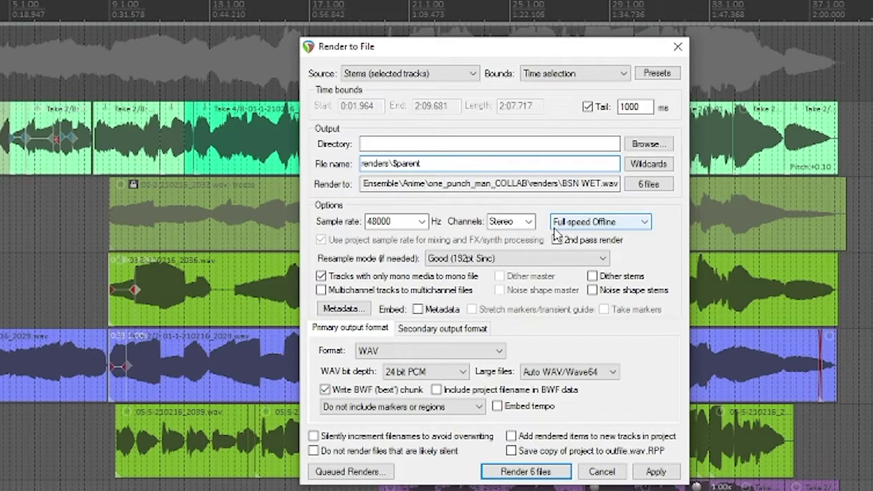
pyautogui.write('_$')
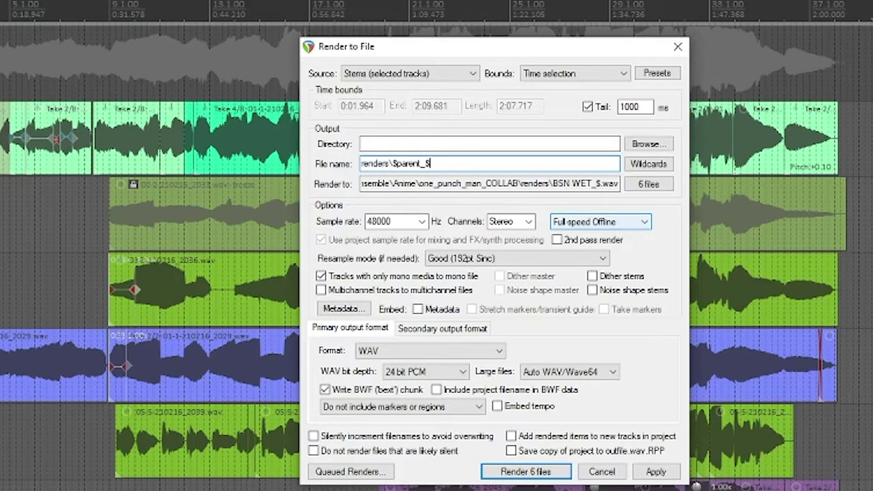
pyautogui.write('track')
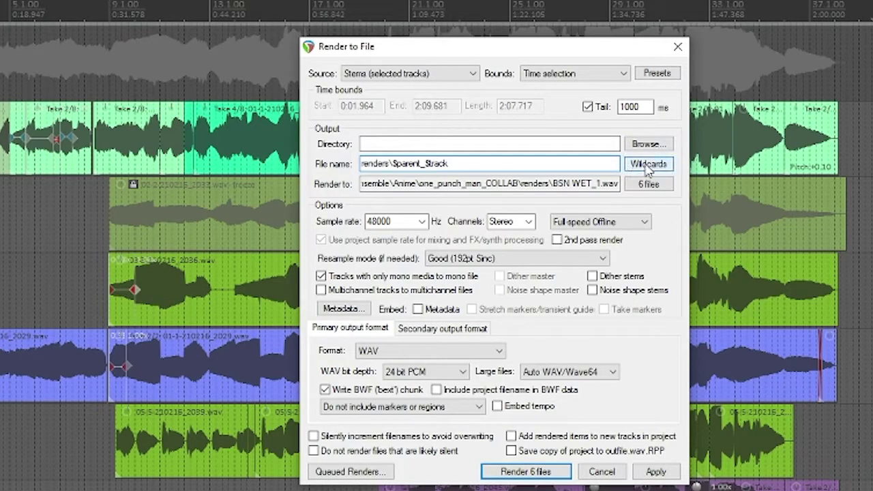
# - After checking the Wildcards list, append the song suffix _Jennis5ong to the file name pattern
pyautogui.click(639, 167)
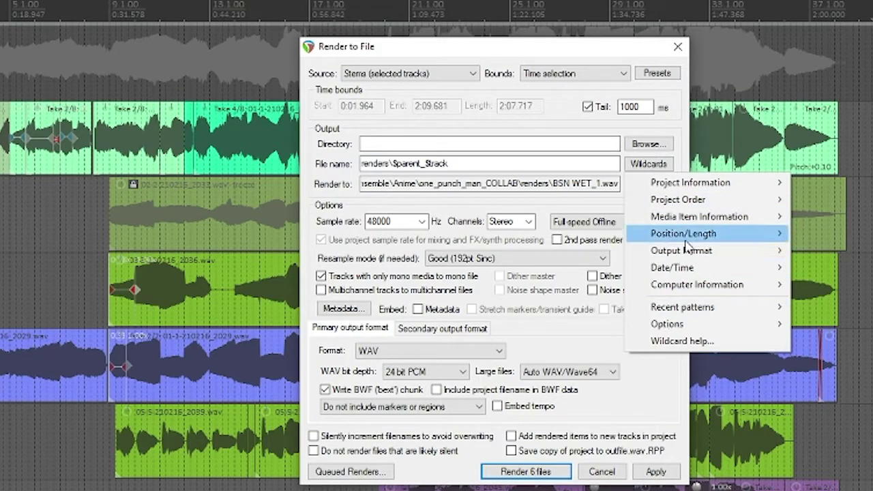
pyautogui.click(482, 163)
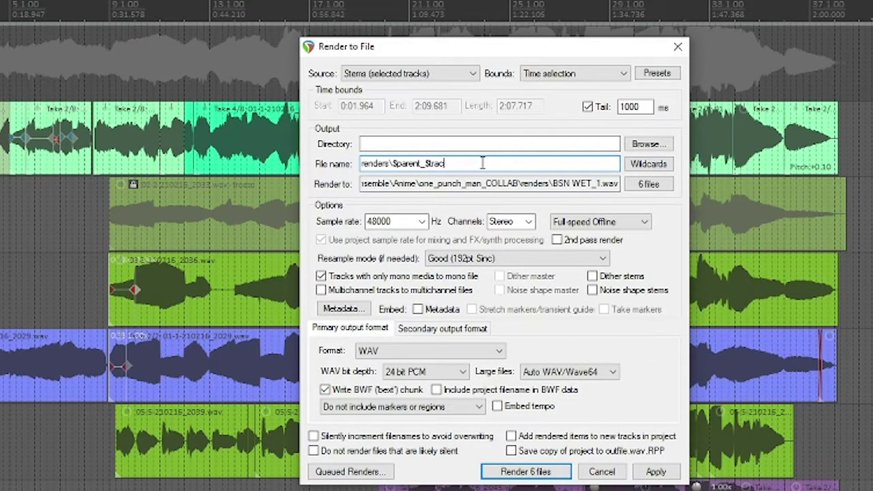
pyautogui.write('_')
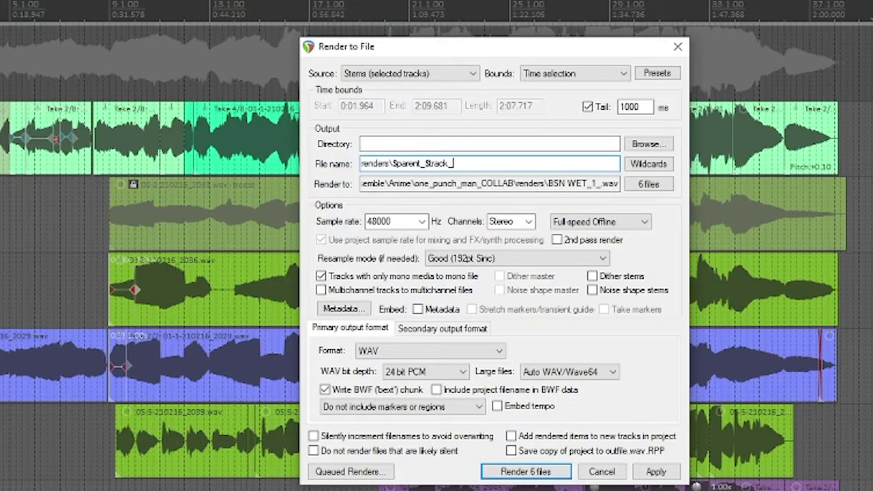
pyautogui.write('Jennis5')
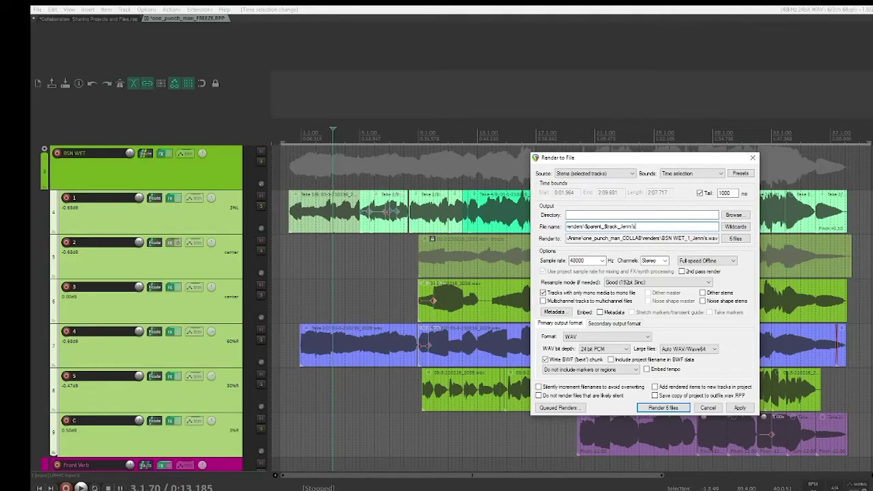
pyautogui.write('ong')
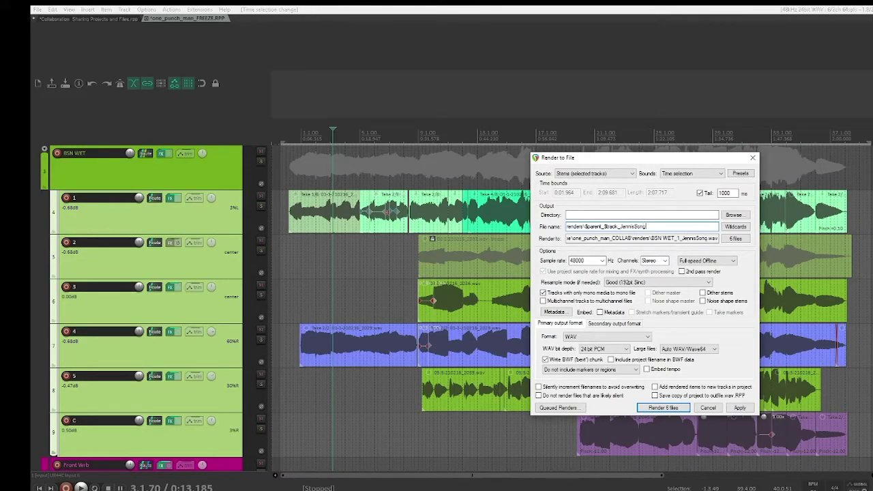
# - Render the six stems and open one_punch_man_COLLAB\renders in Explorer to check the files
pyautogui.click(675, 408)
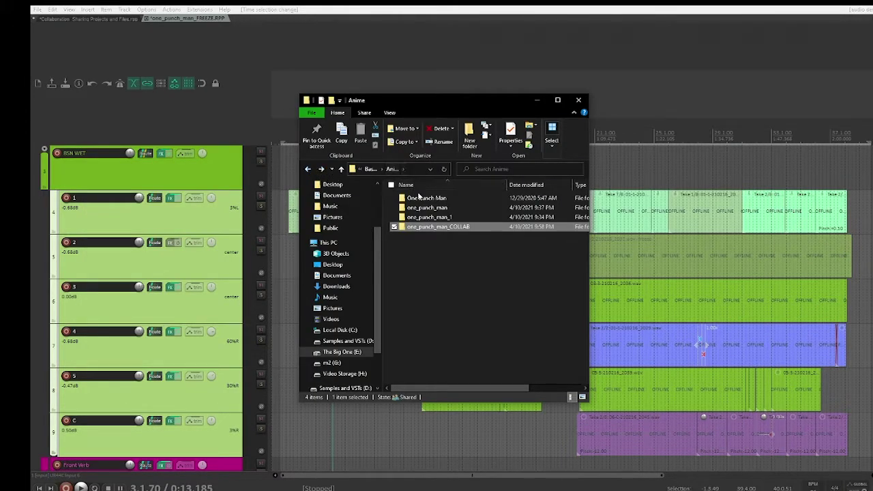
pyautogui.doubleClick(443, 228)
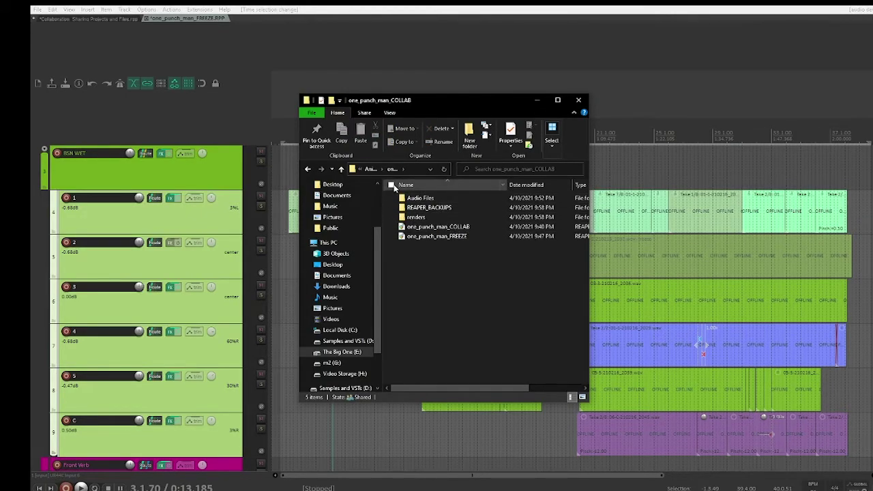
pyautogui.doubleClick(417, 218)
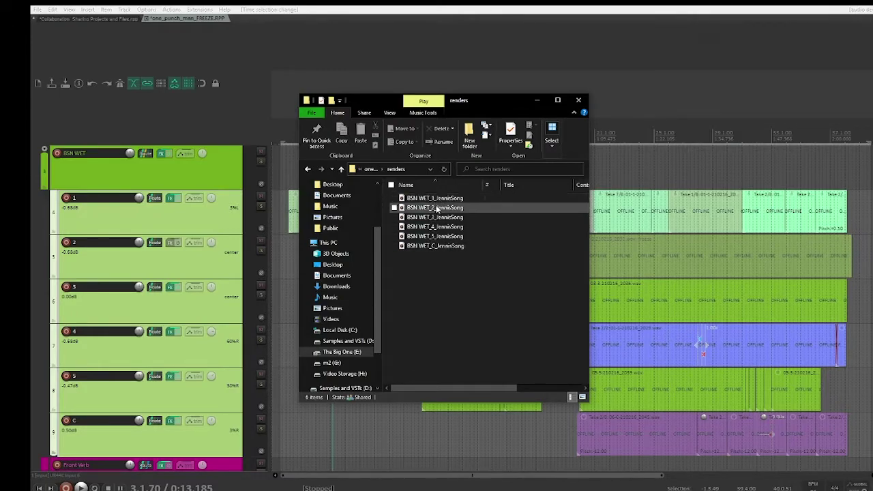
pyautogui.click(436, 245)
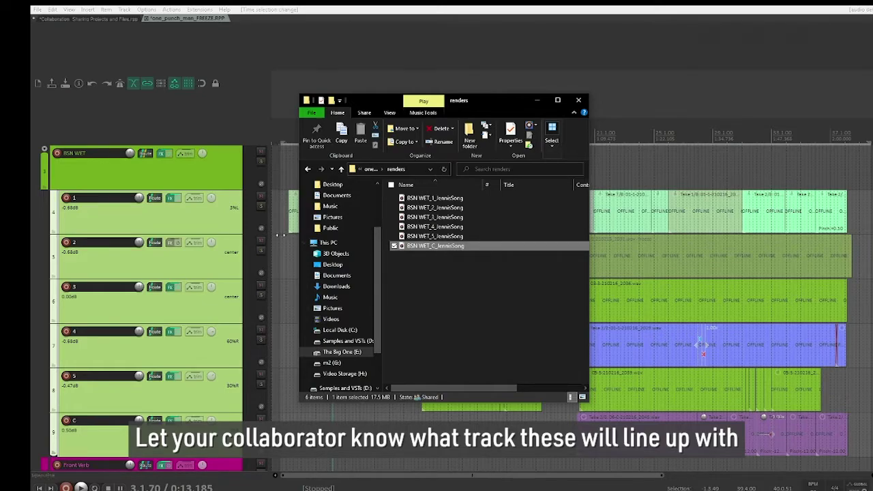
pyautogui.scroll(3, 225, 224)
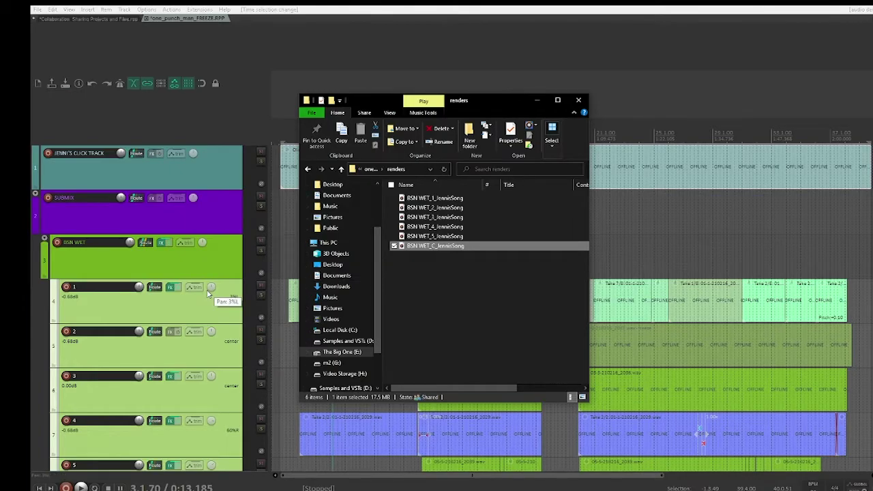
# - Drag all six rendered stem WAVs into REAPER below BSN DRY and confirm the import
pyautogui.scroll(-5, 208, 293)
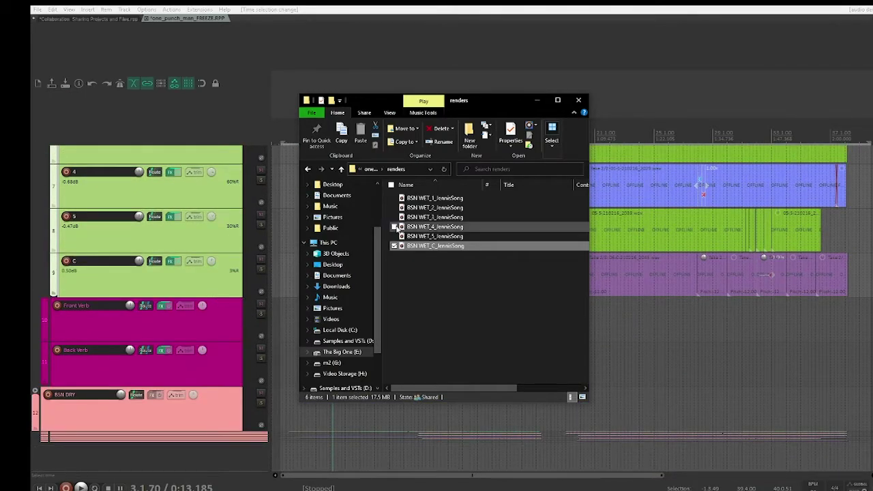
pyautogui.moveTo(469, 275); pyautogui.dragTo(423, 278)
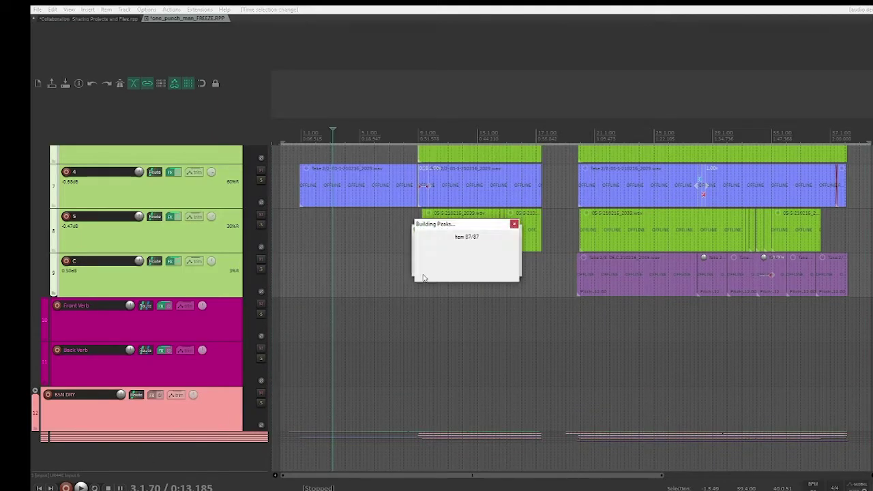
pyautogui.click(442, 266)
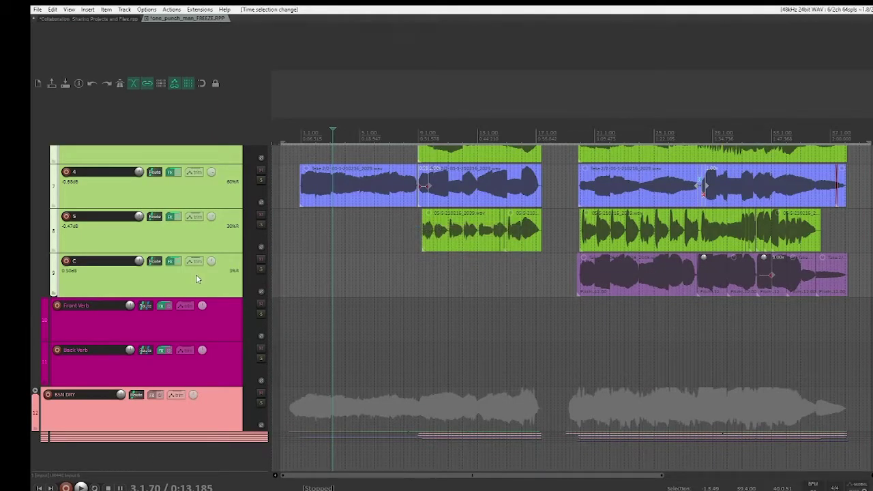
pyautogui.scroll(-4, 189, 245)
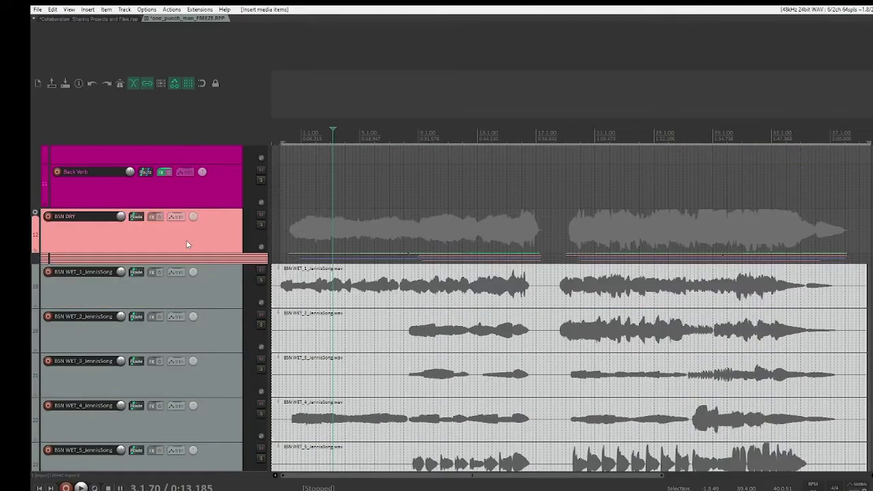
pyautogui.scroll(2, 217, 309)
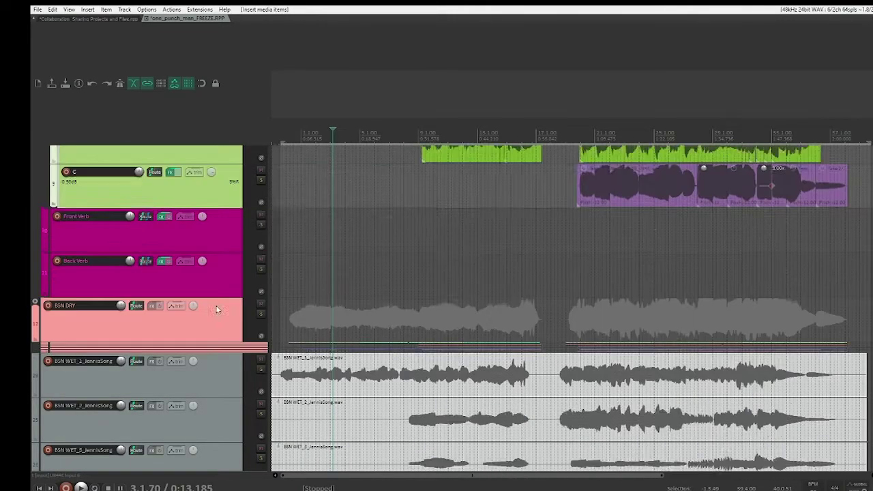
pyautogui.scroll(8, 217, 309)
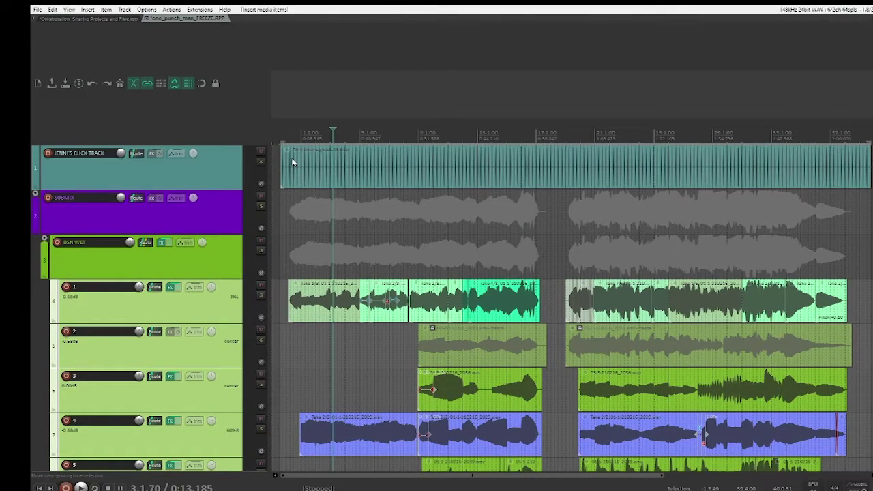
pyautogui.scroll(-8, 283, 277)
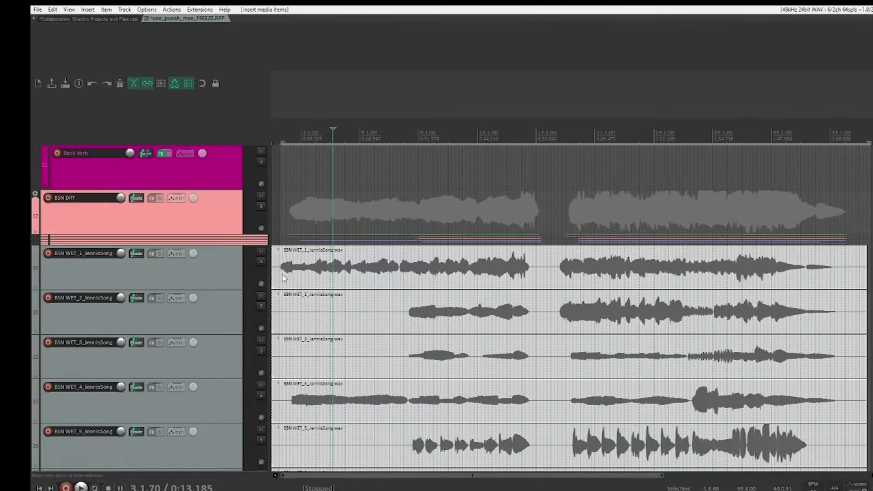
pyautogui.scroll(3, 283, 277)
pyautogui.scroll(-3, 283, 278)
pyautogui.scroll(6, 307, 275)
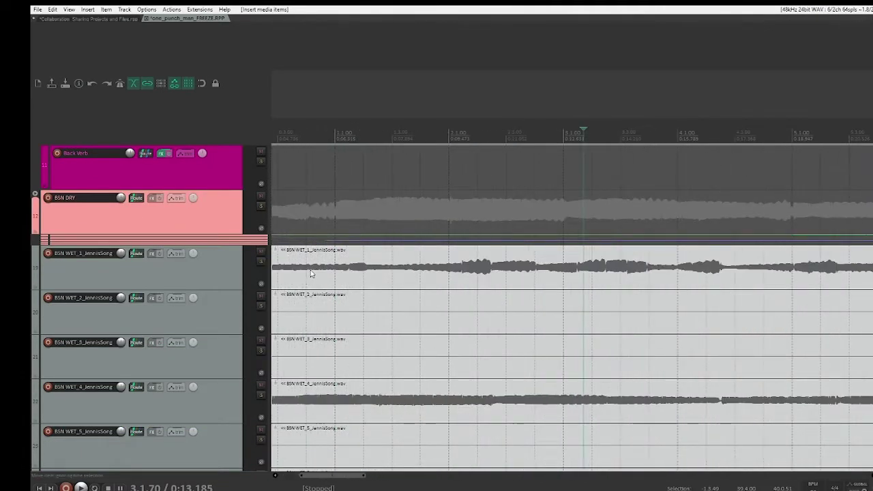
# - Move the imported stems to line up with BSN DRY and check the project end
pyautogui.moveTo(311, 274); pyautogui.dragTo(338, 281)
pyautogui.scroll(-7, 338, 281)
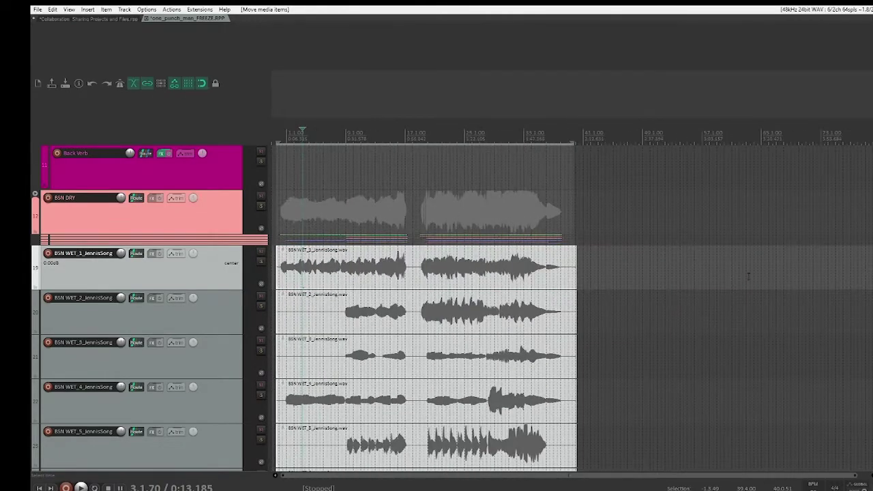
pyautogui.scroll(2, 577, 217)
pyautogui.press('End')
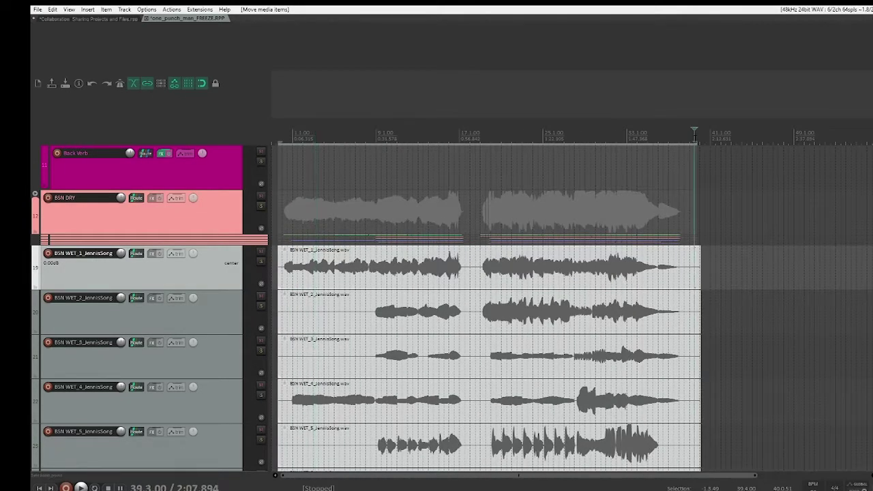
pyautogui.scroll(8, 641, 266)
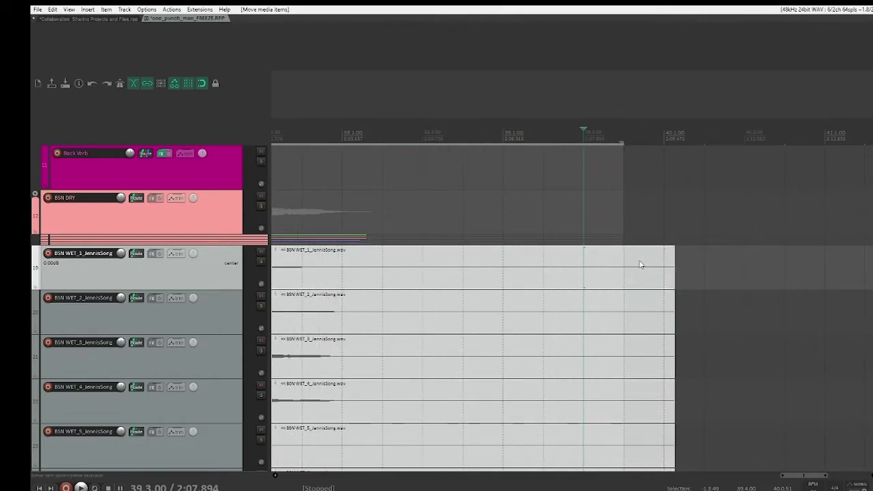
# - Reopen the render settings to review them, close without rendering, and zoom out
pyautogui.hotkey('ctrl', 'alt', 'r')
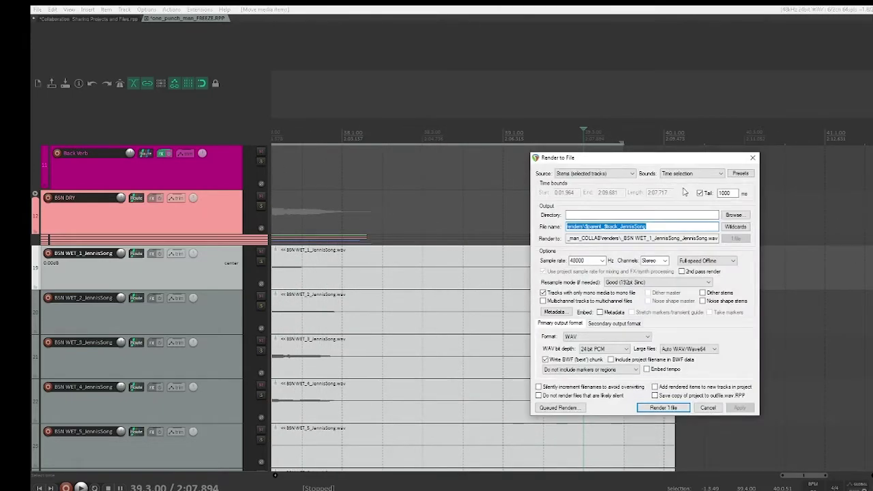
pyautogui.click(751, 158)
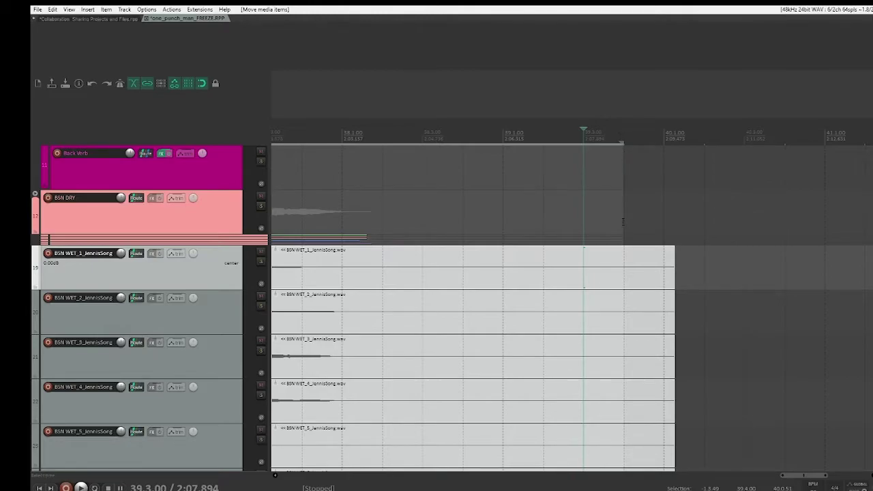
pyautogui.scroll(-5, 610, 304)
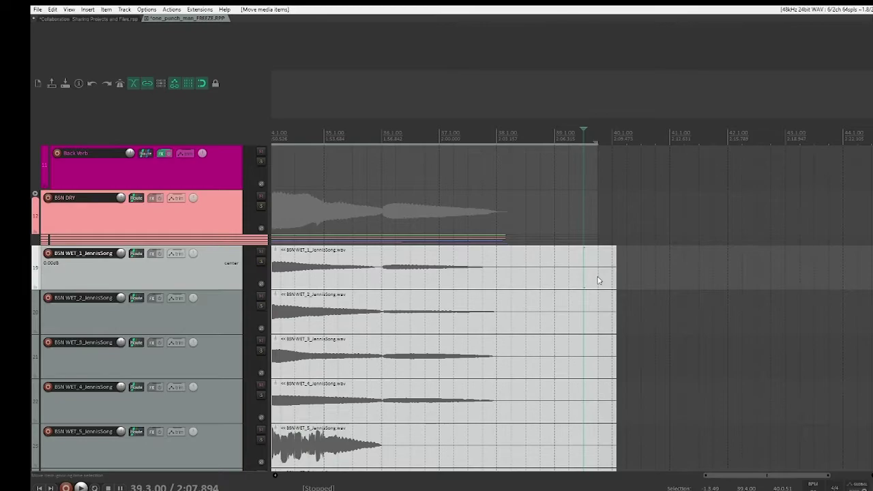
pyautogui.scroll(-3, 594, 372)
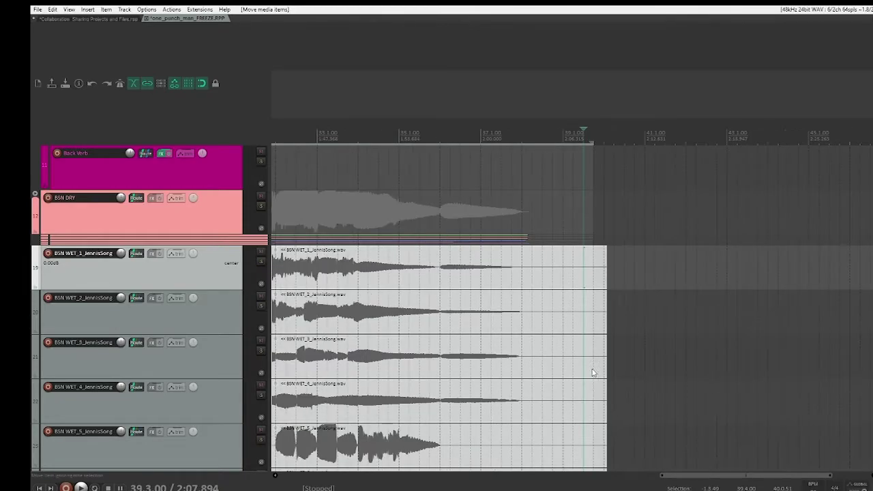
pyautogui.scroll(-2, 570, 373)
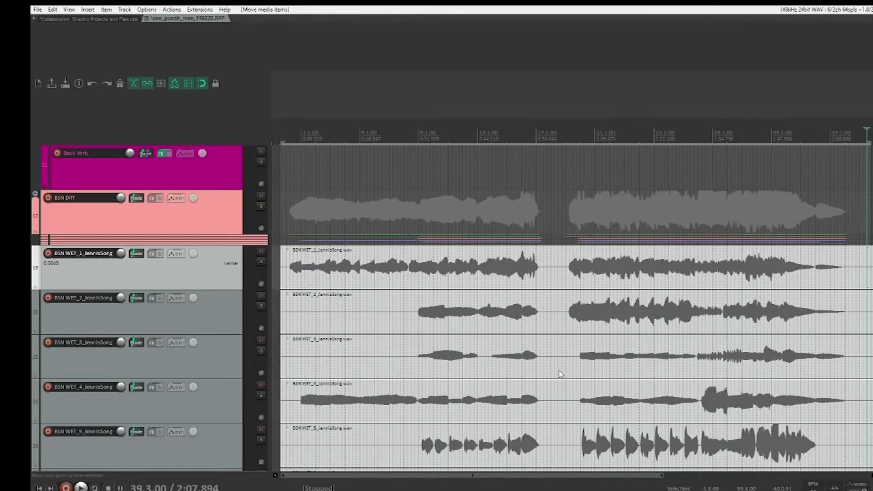